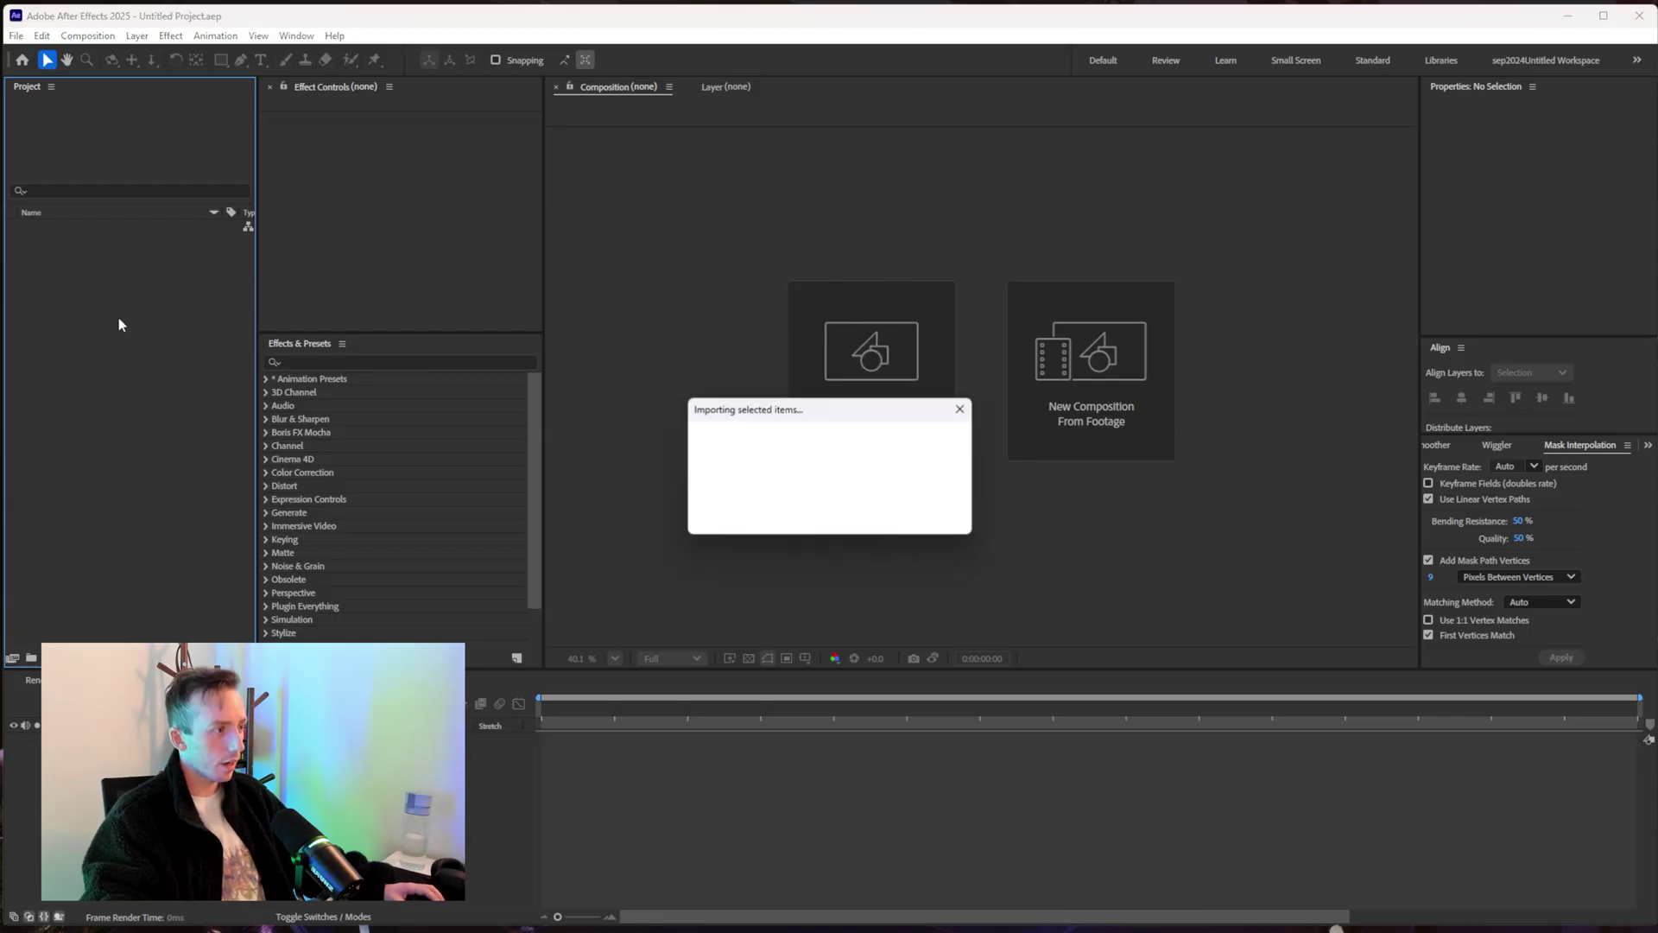
Build a composition from the hand photo and add Adjustment Layer 1 above it.
drag(75, 227, 864, 354)
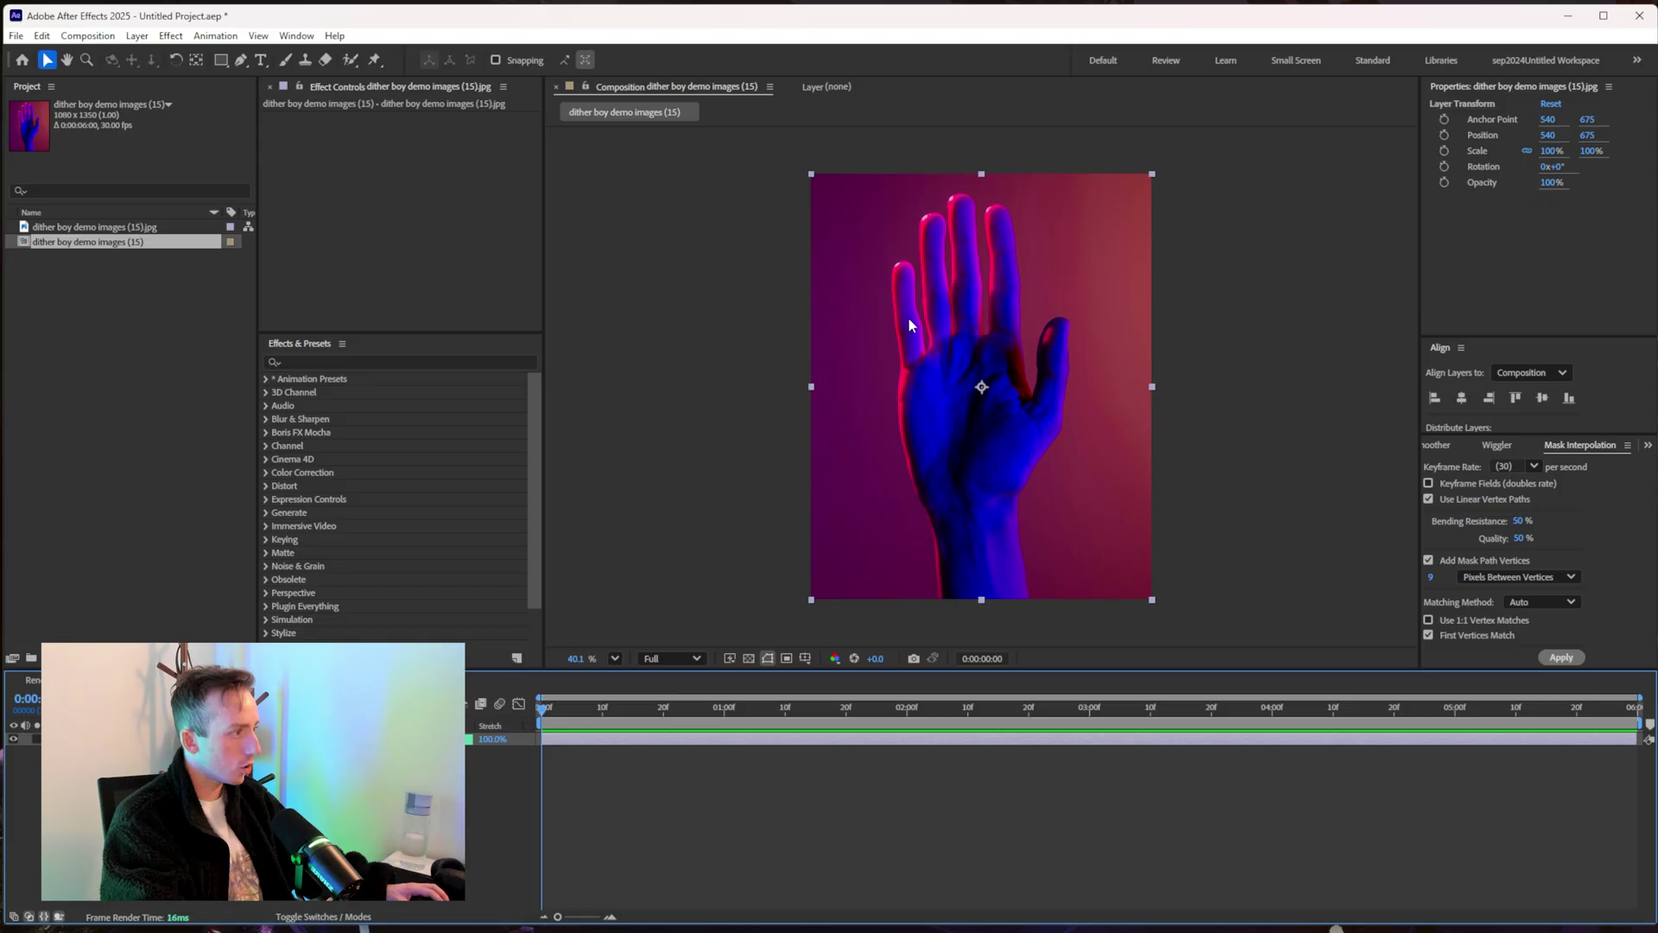
right_click(216, 829)
mouse_move(362, 793)
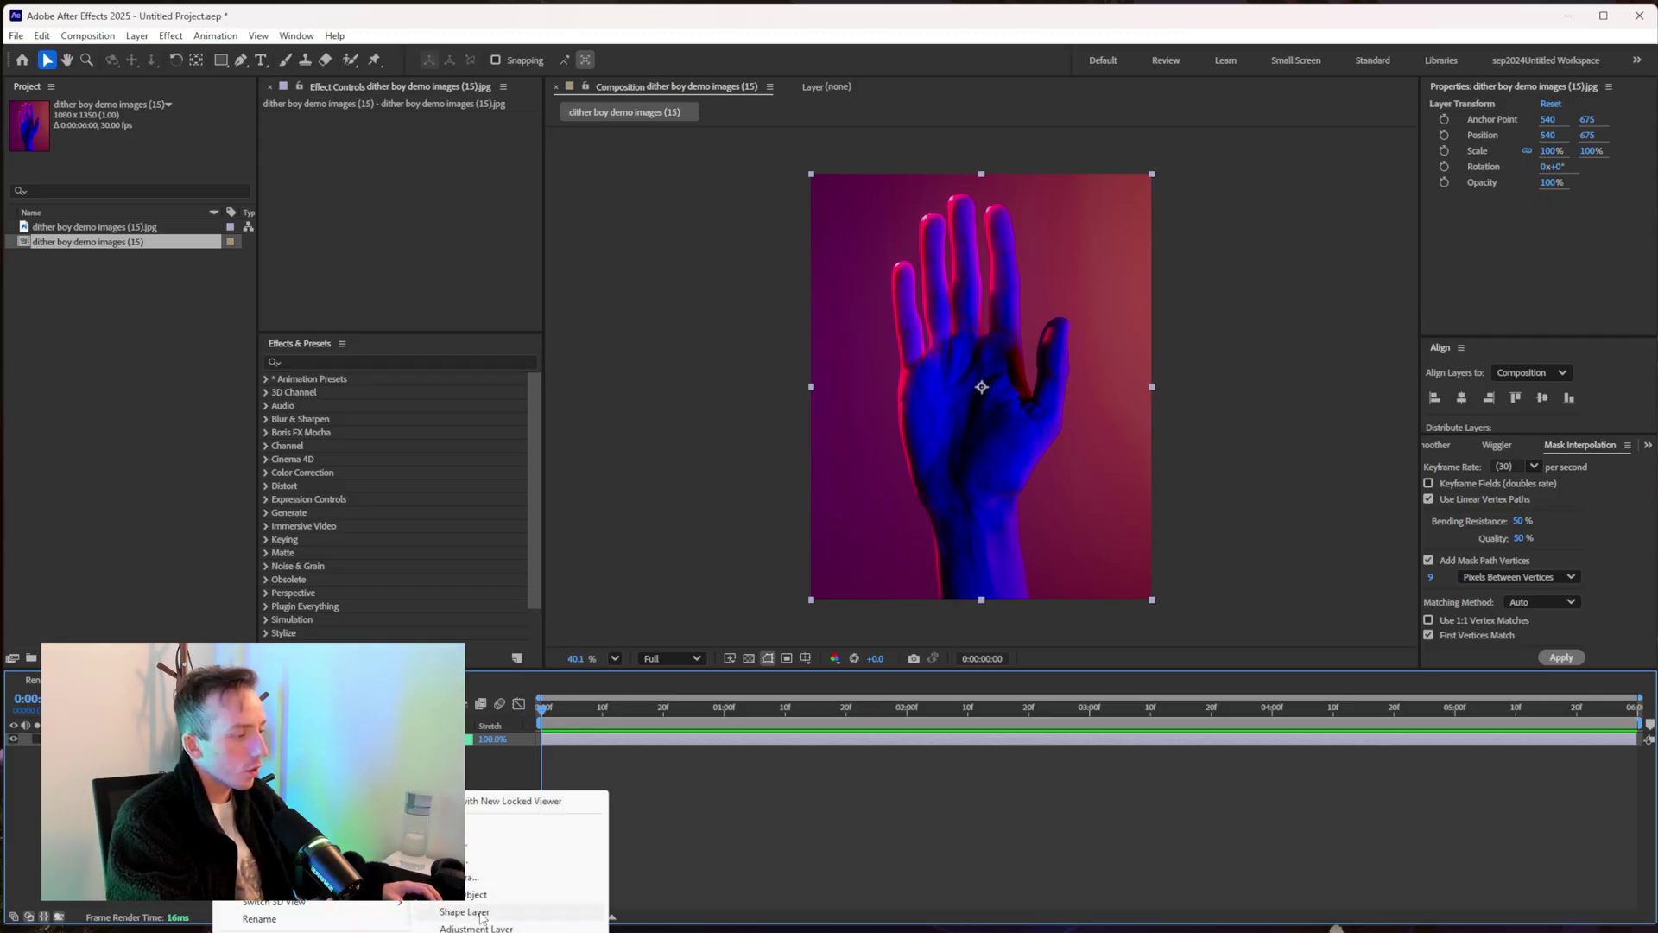
click(518, 909)
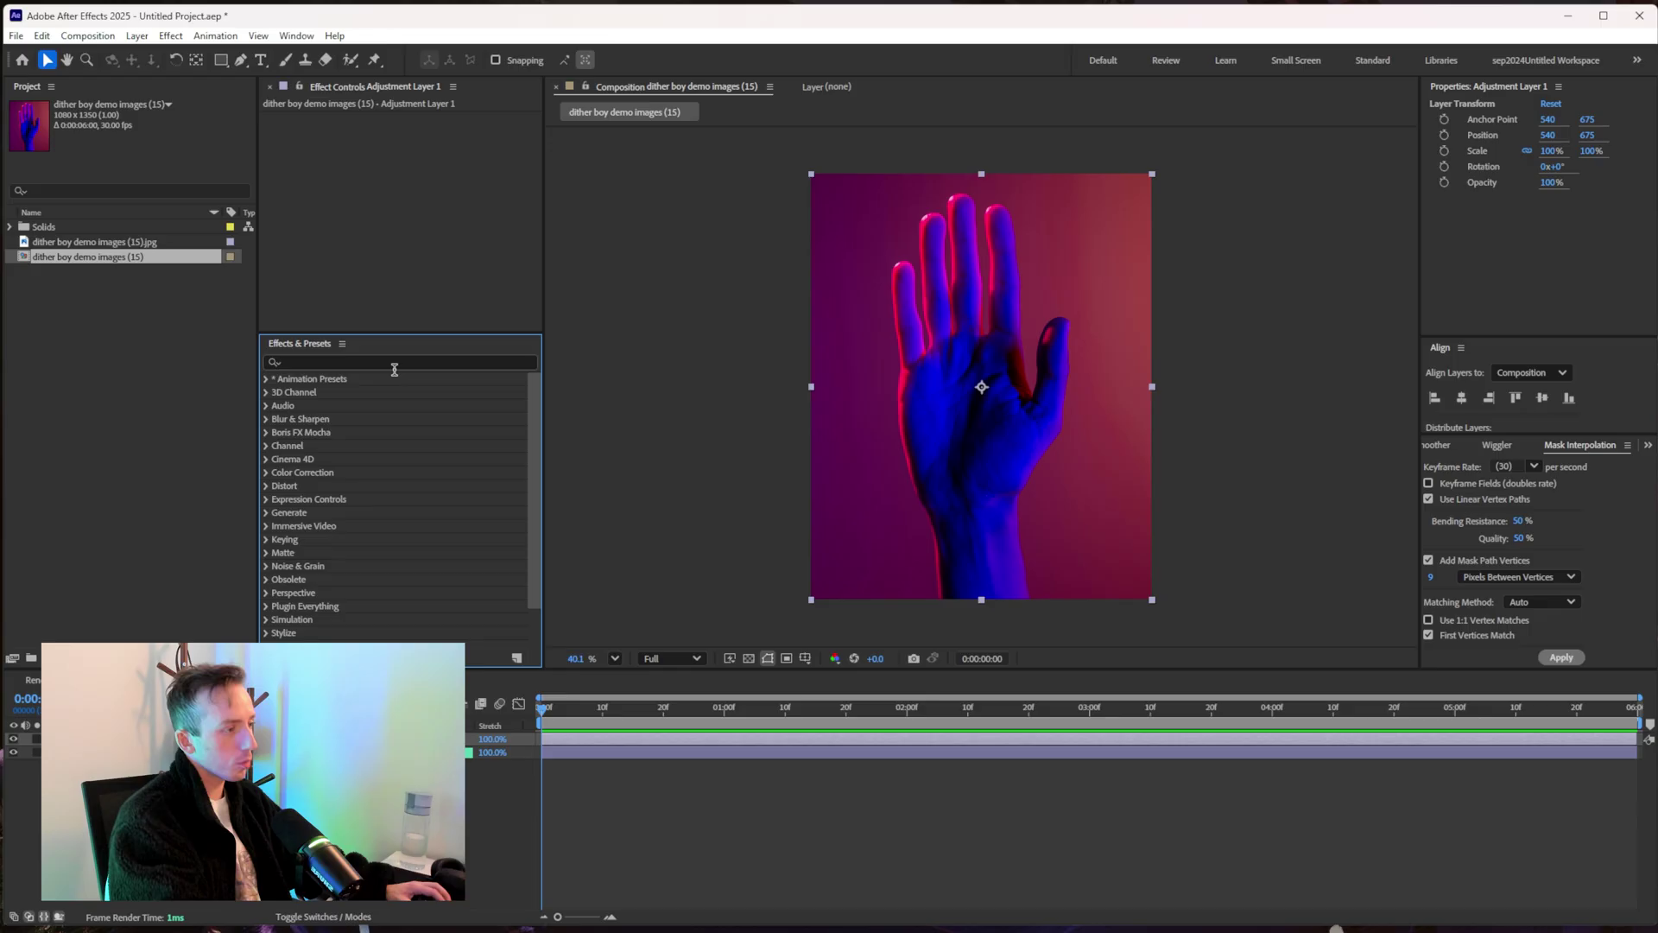
click(350, 361)
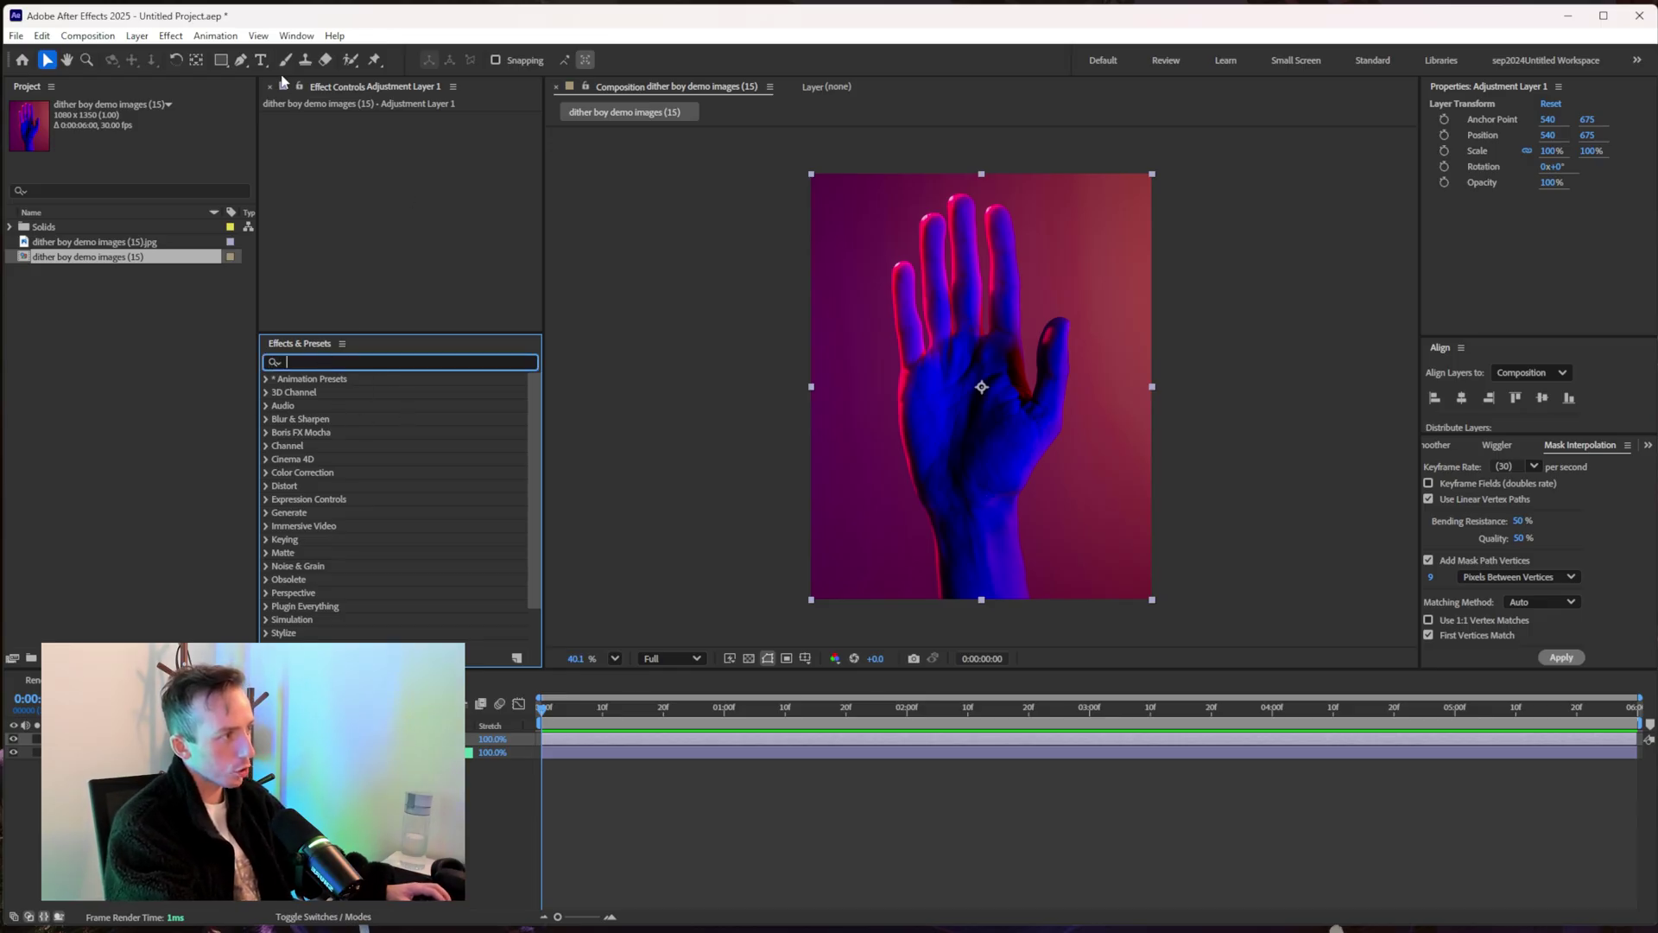
click(293, 39)
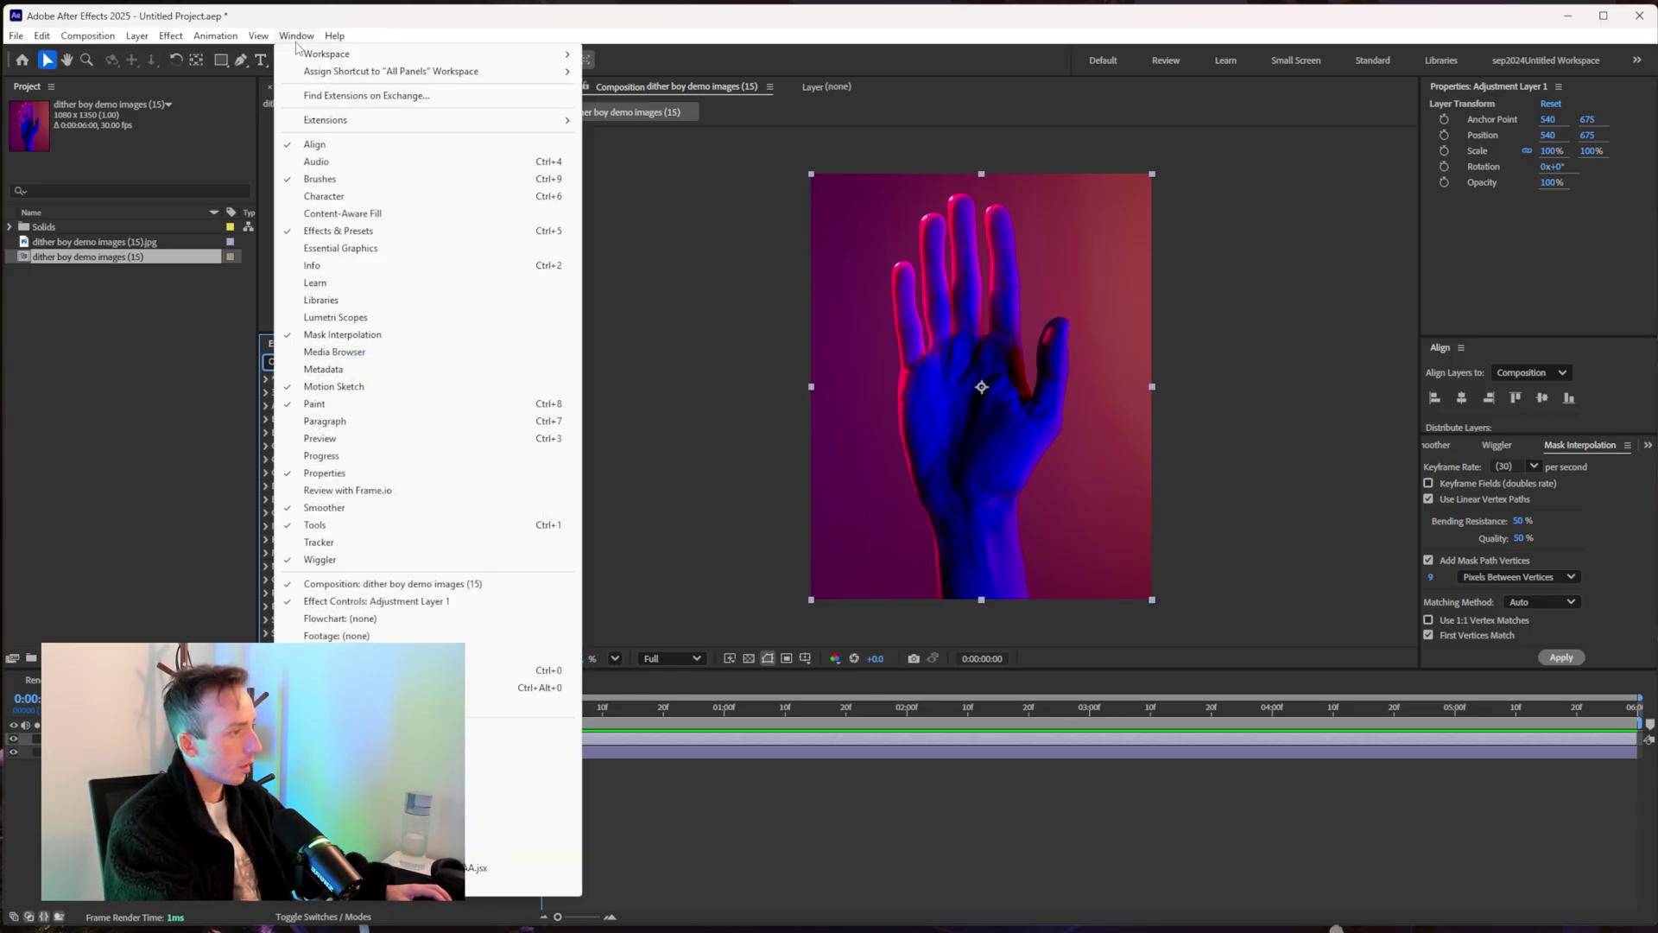
Apply Turbulent Noise to the adjustment layer and change its blending mode to blend over the photo.
click(765, 274)
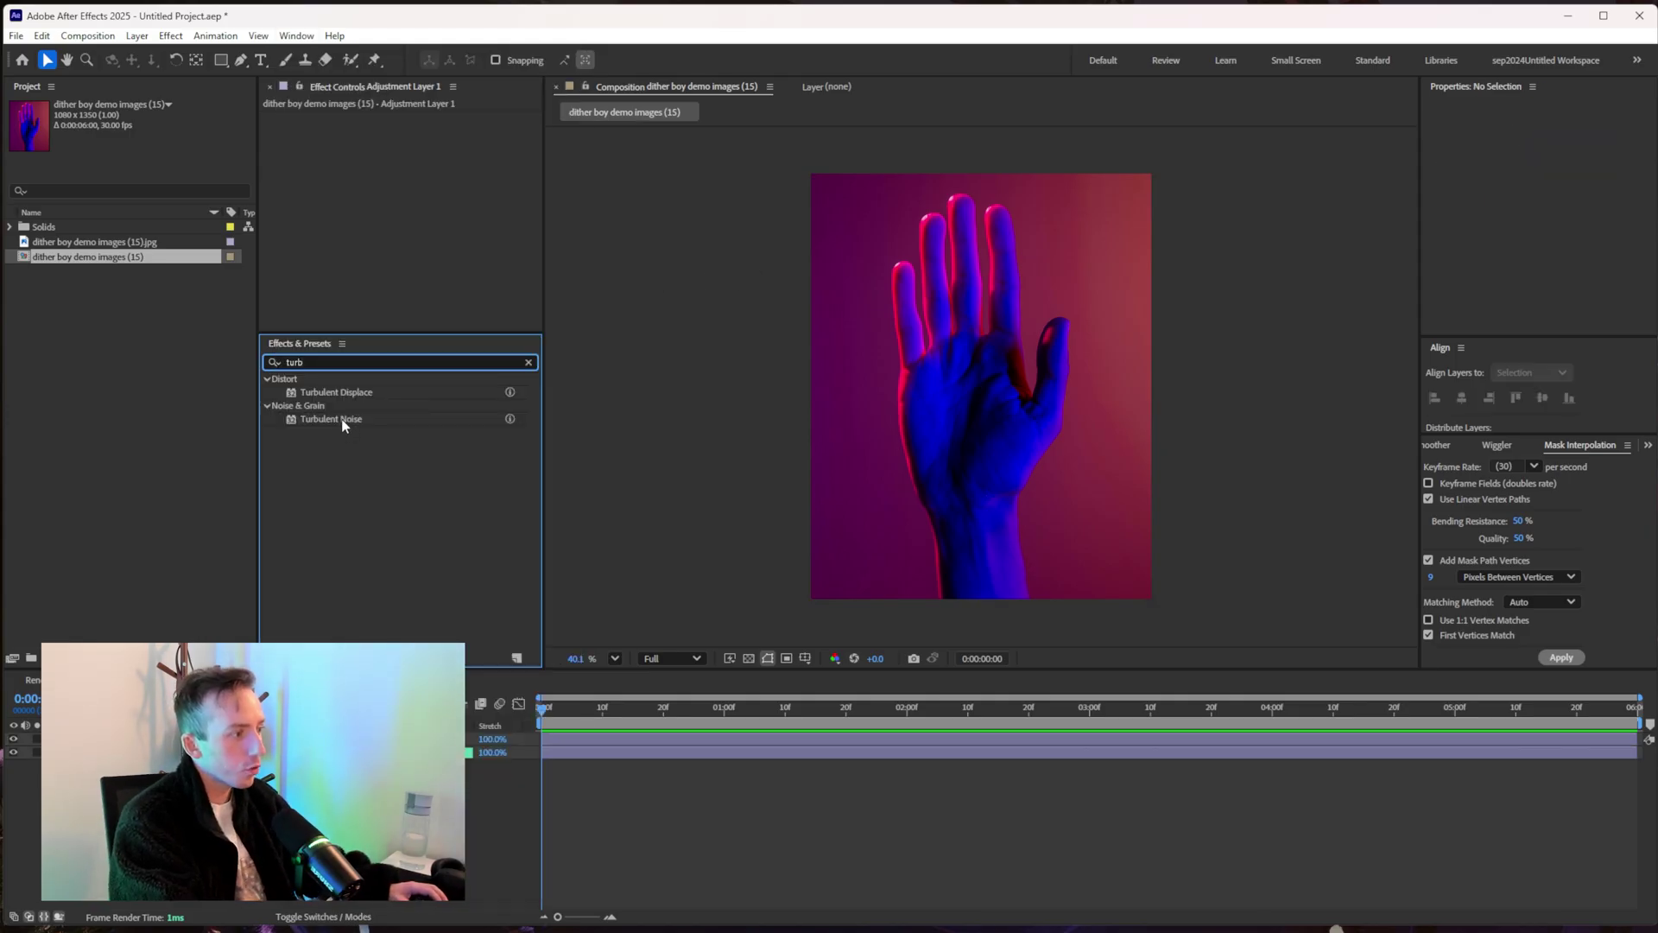
drag(344, 420, 359, 152)
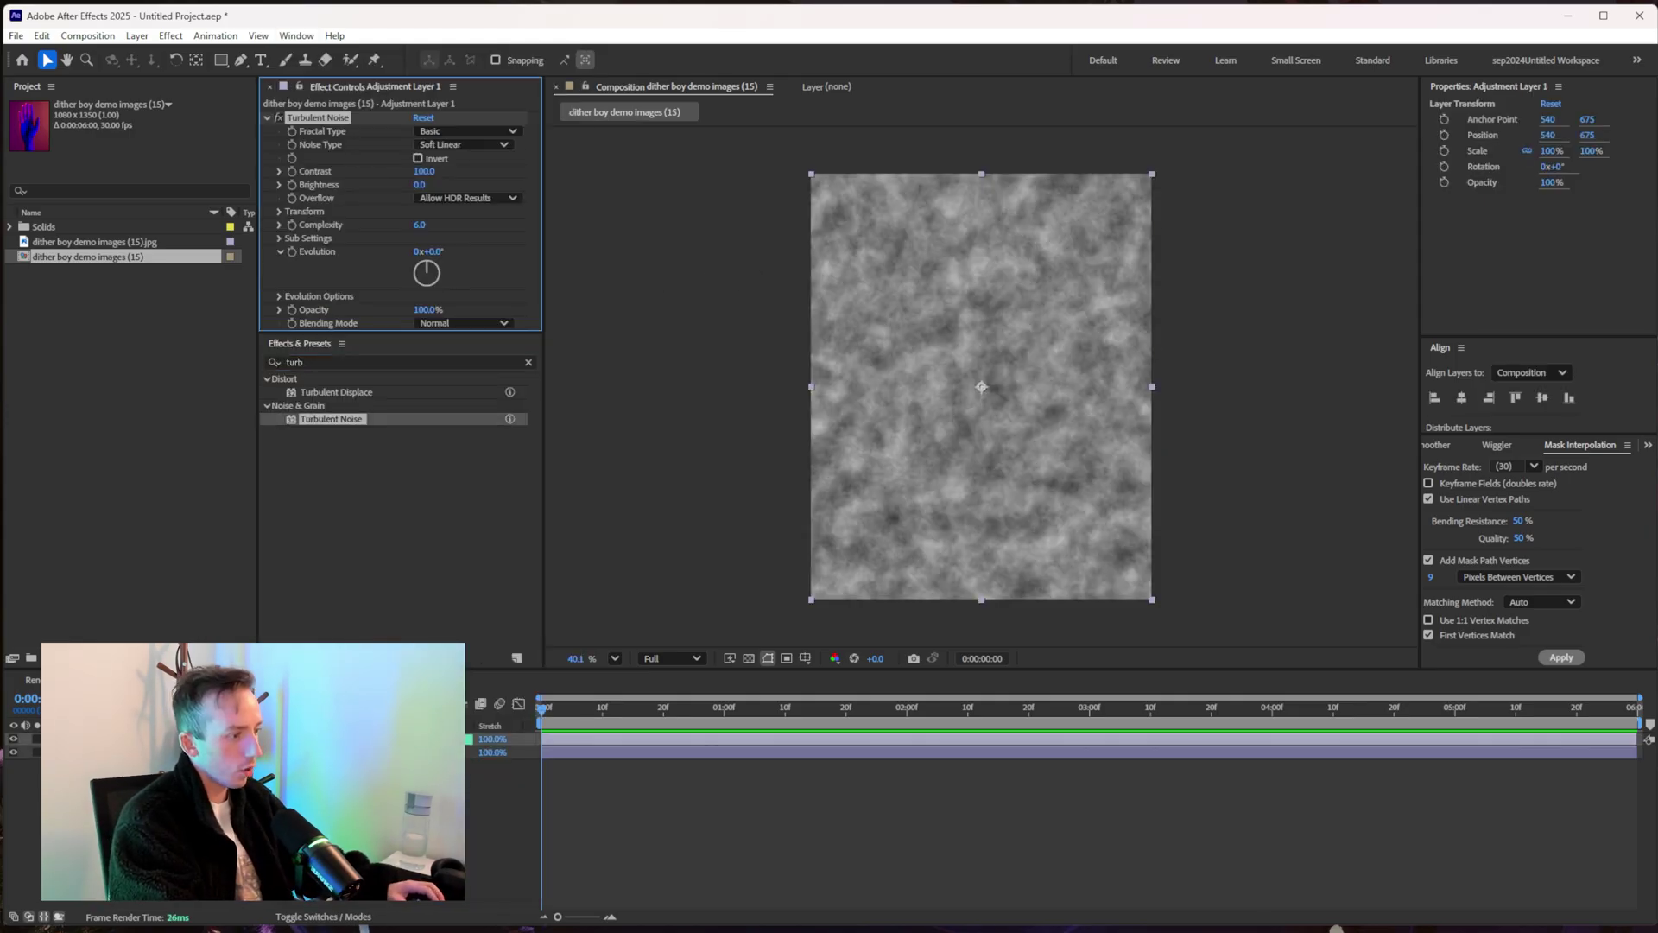
click(462, 323)
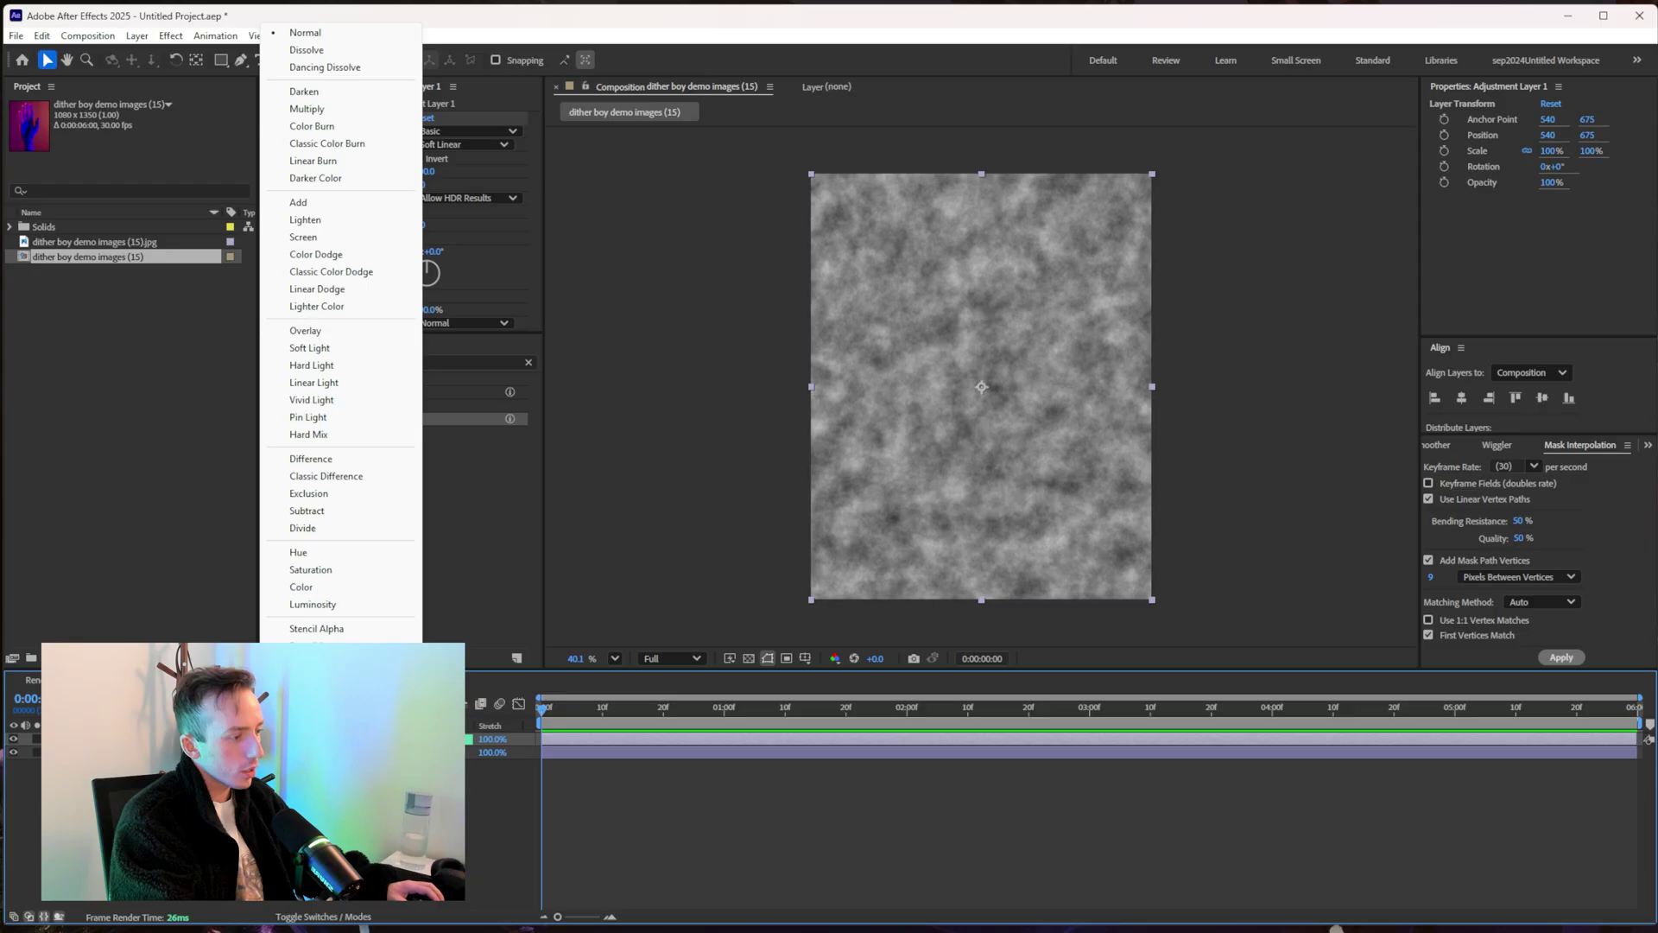
click(344, 330)
Move the playhead to about one second into the comp to inspect the noise.
drag(542, 708, 772, 709)
scroll(998, 449, up, 5)
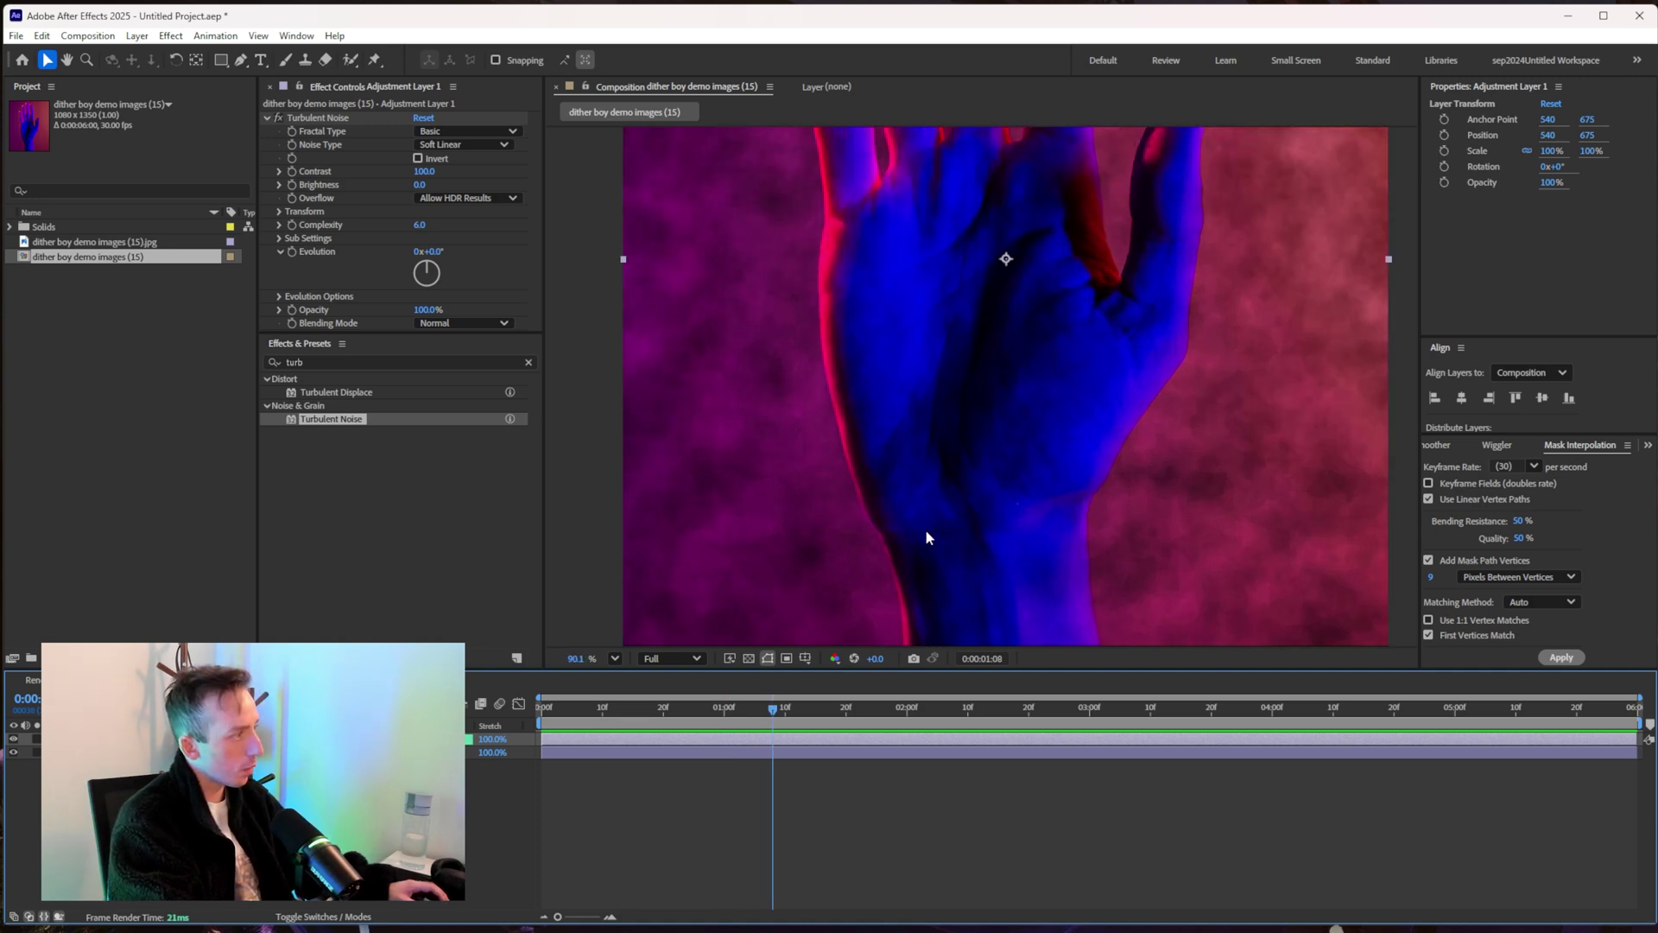
scroll(1084, 241, down, 5)
scroll(1074, 190, up, 8)
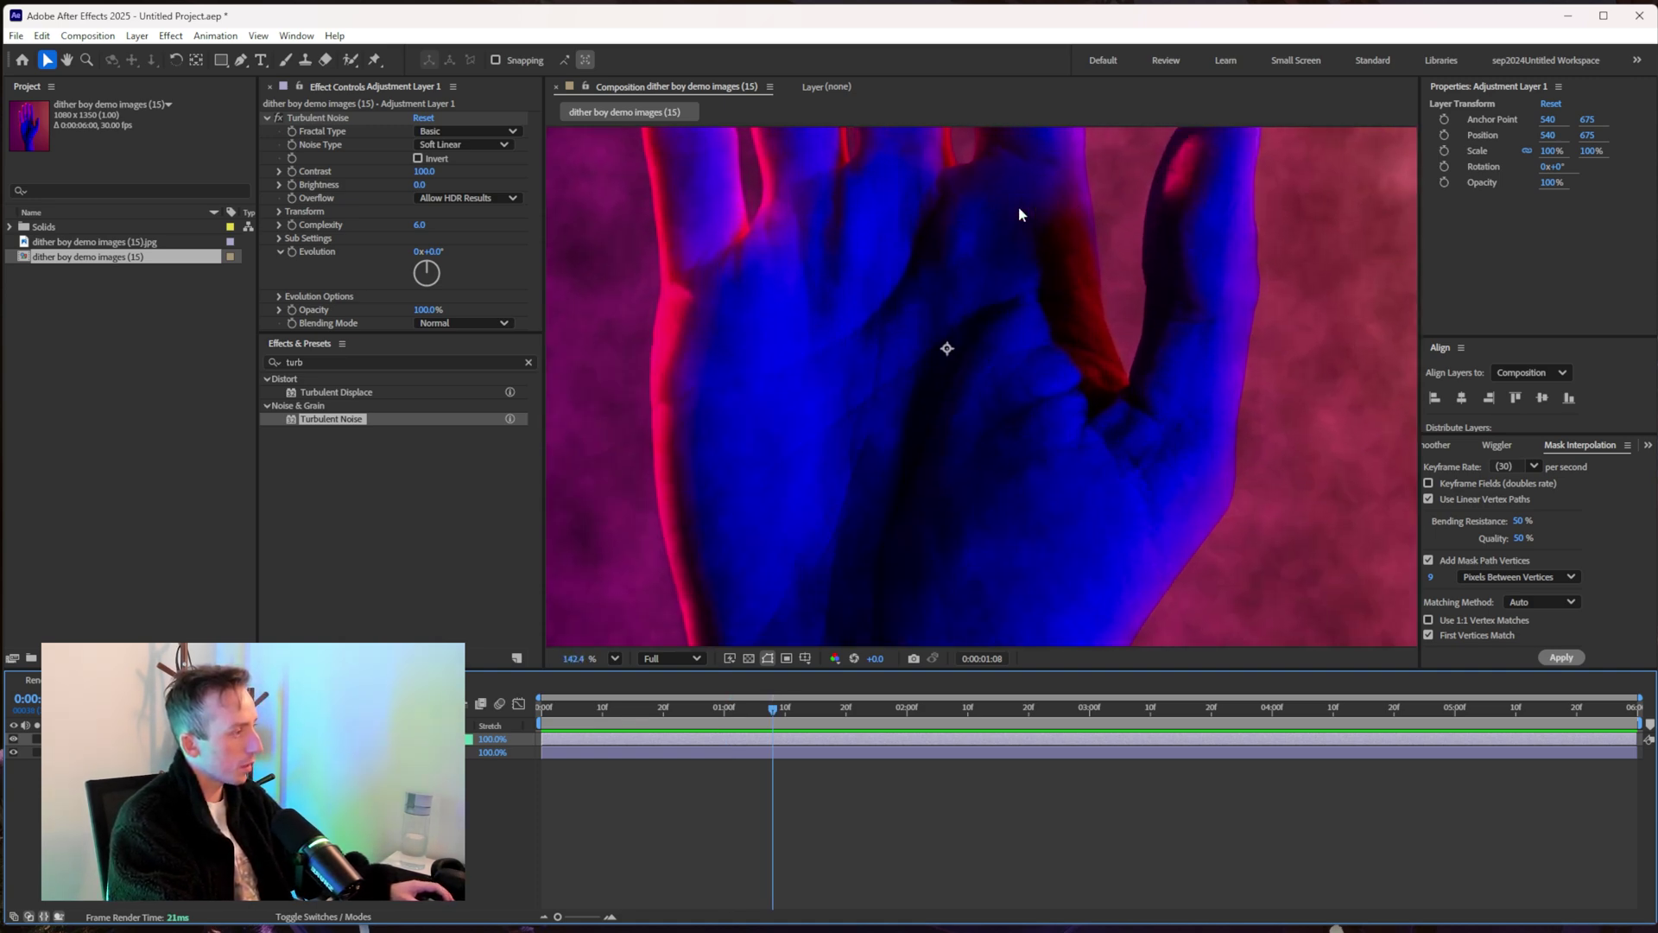
scroll(1021, 214, down, 4)
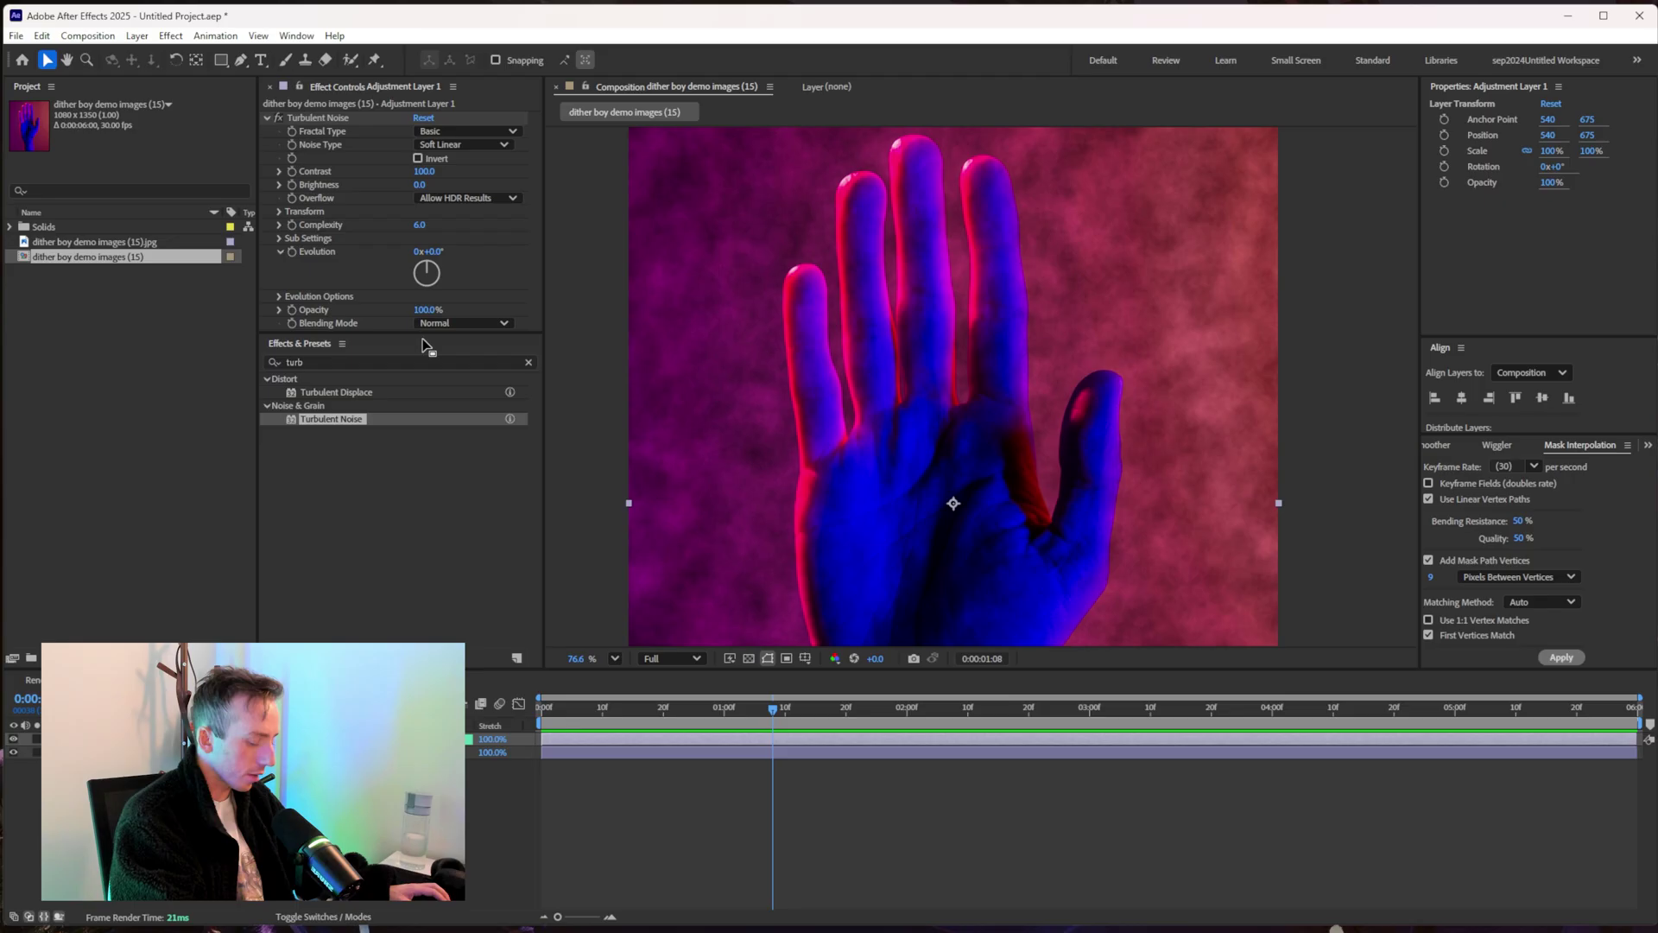
Replace the Turbulent Noise Evolution expression with wiggle(1,360).
alt+click(292, 253)
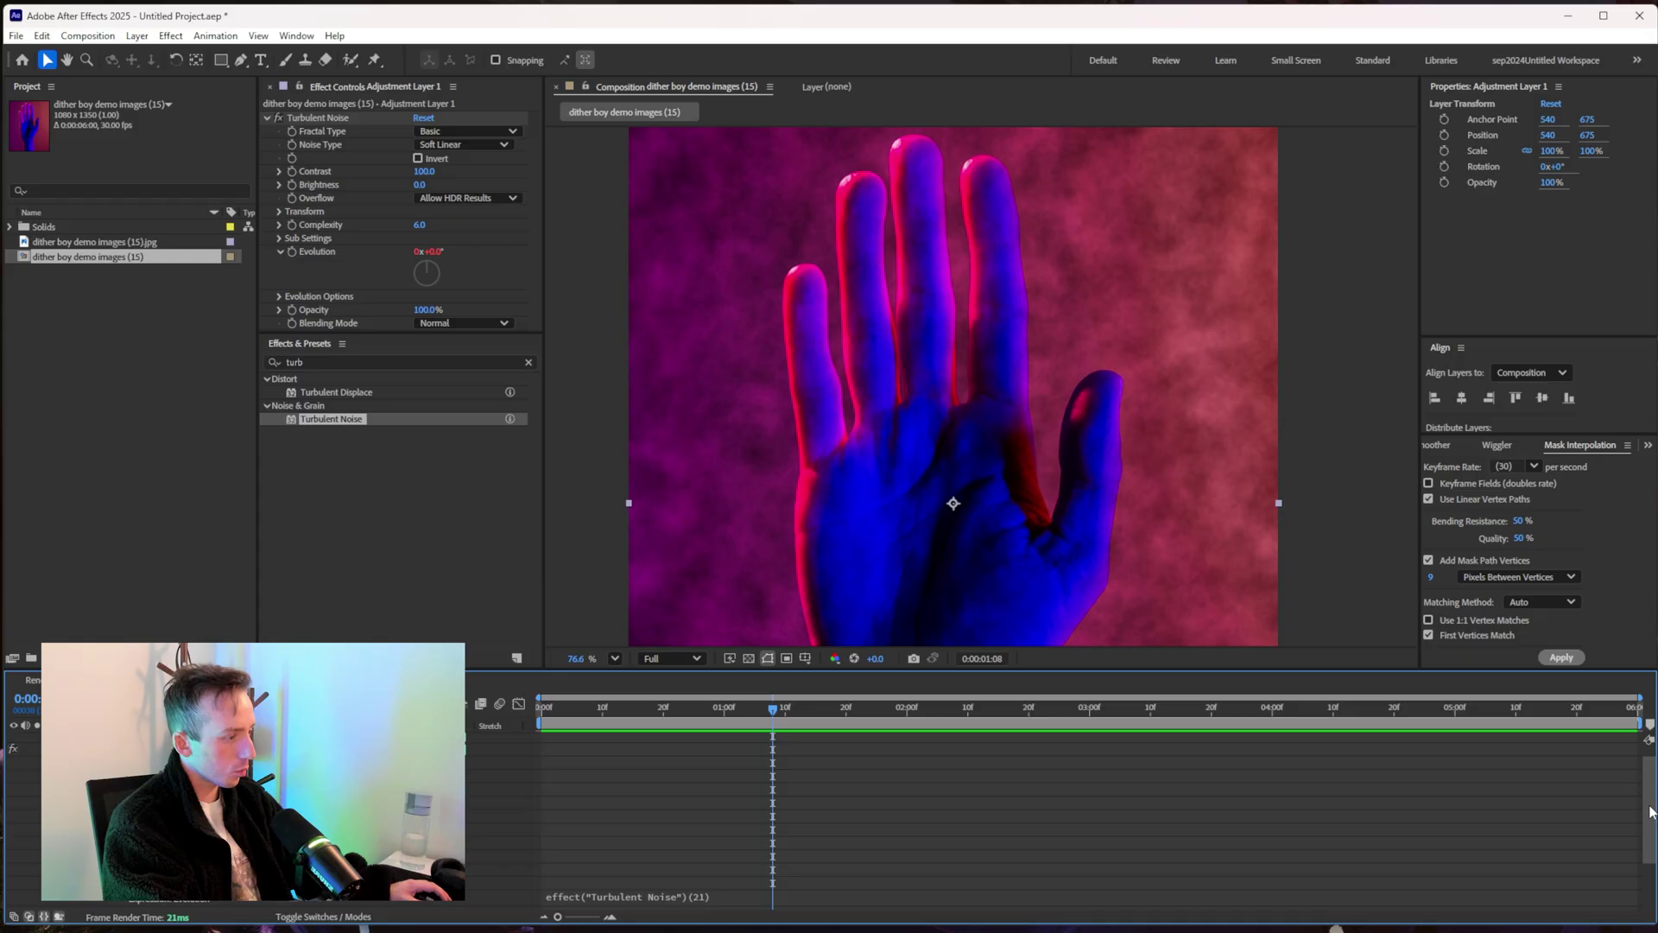
scroll(696, 834, down, 3)
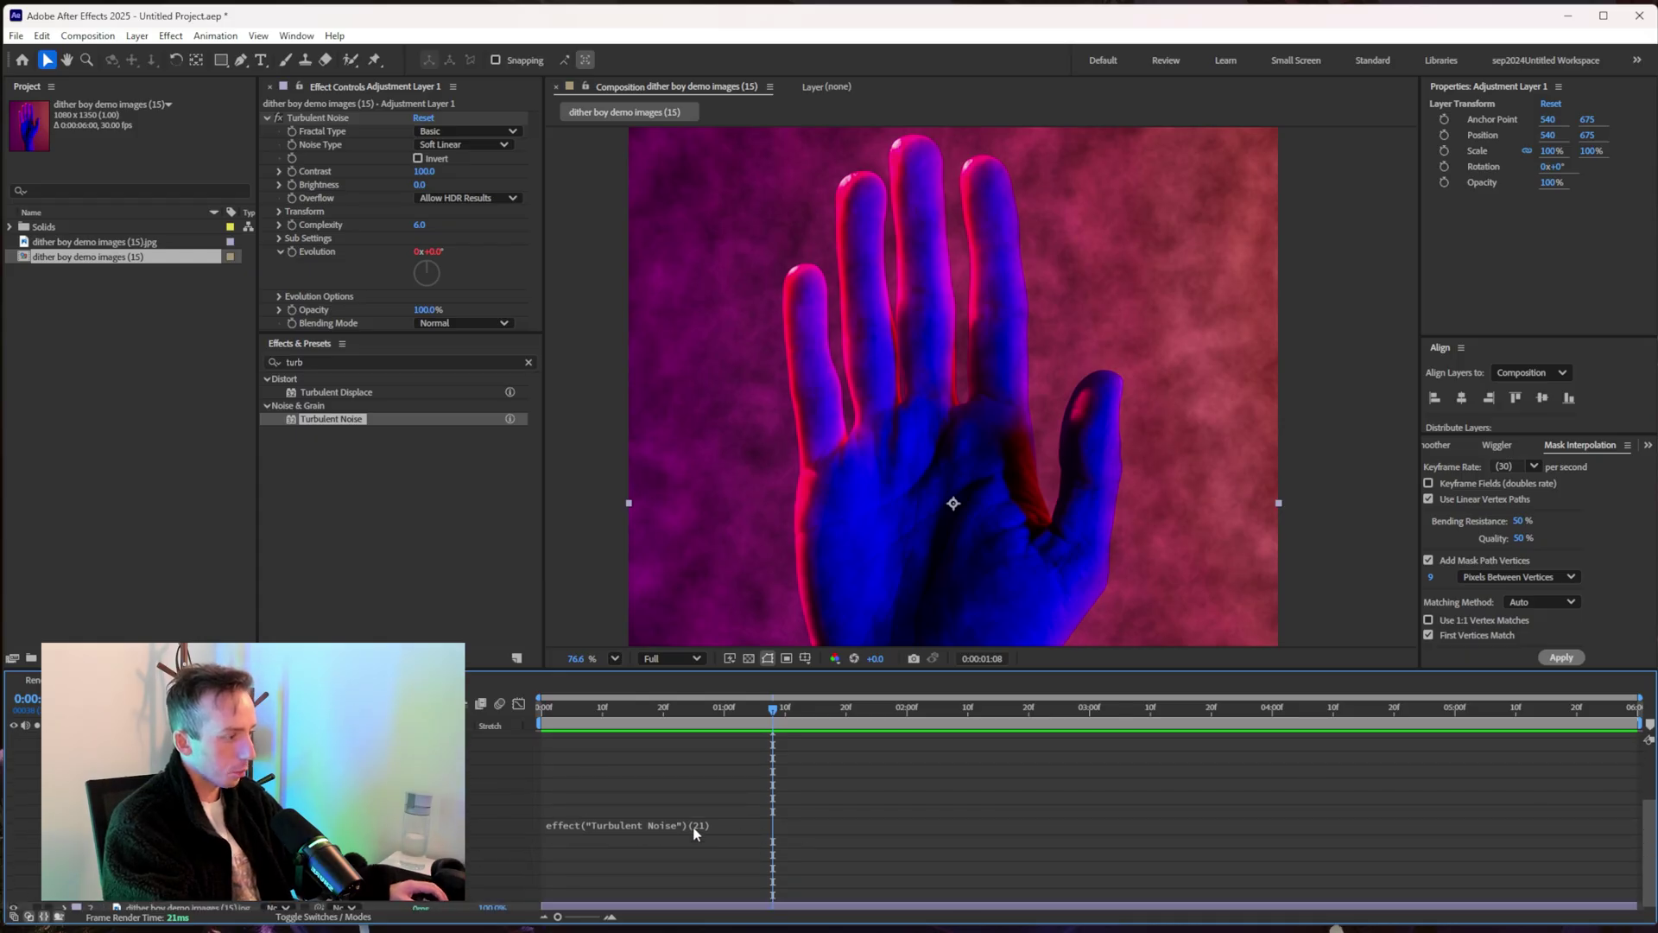
click(691, 829)
key(ctrl+a)
key(BackSpace)
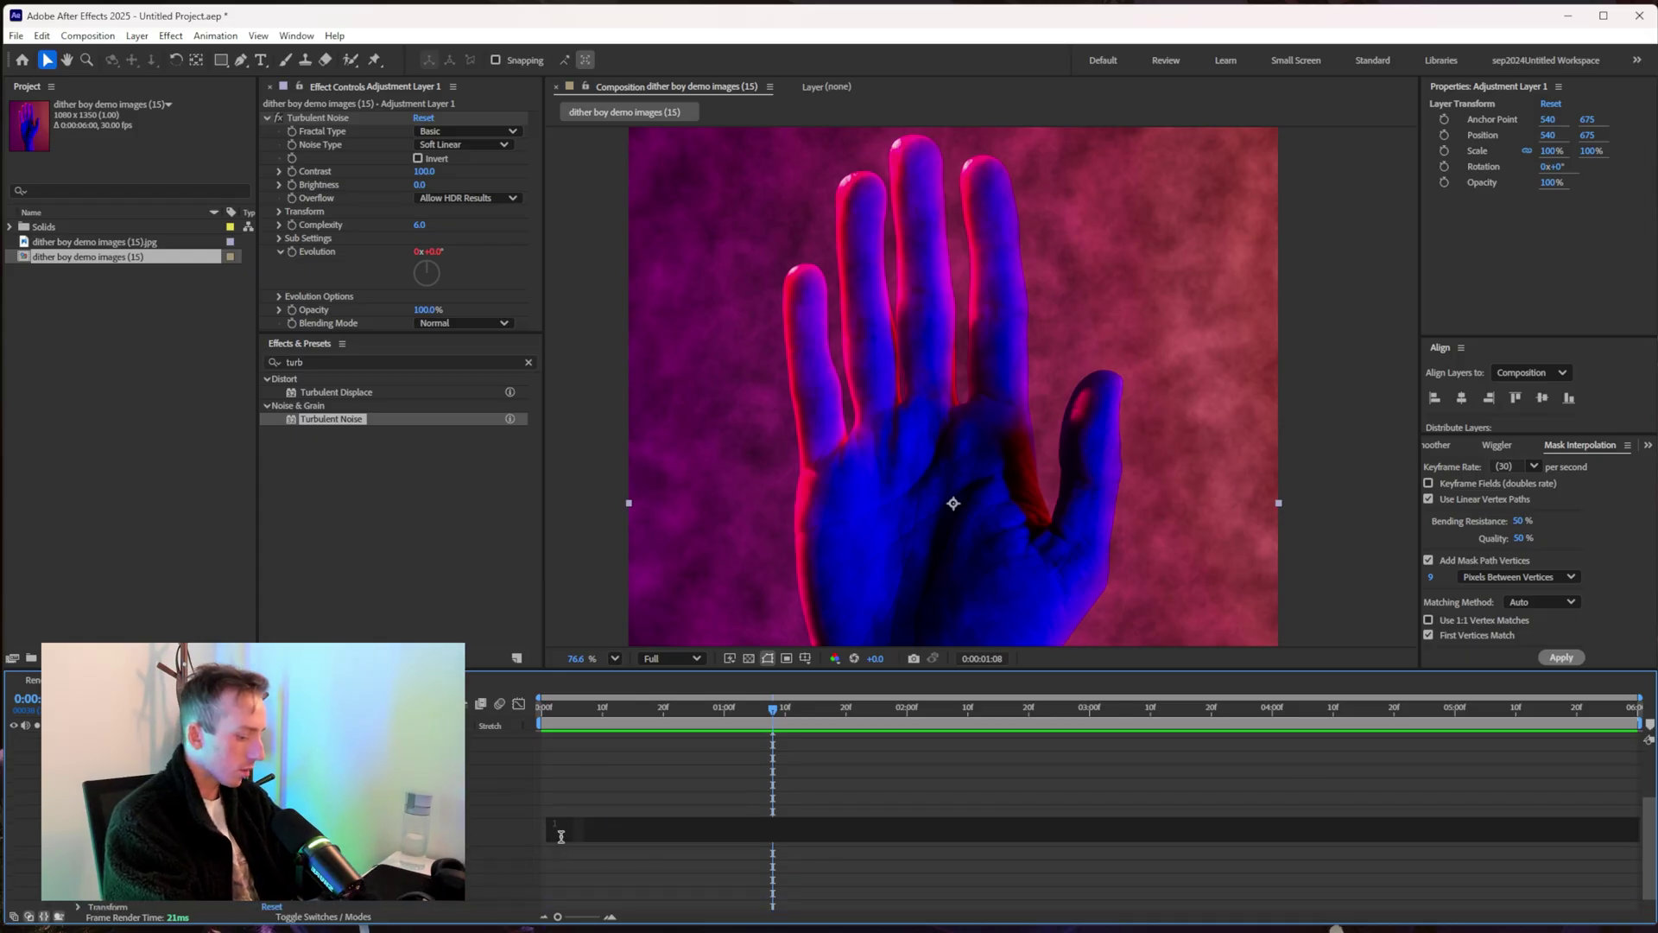
text(wiggle)
key(Return)
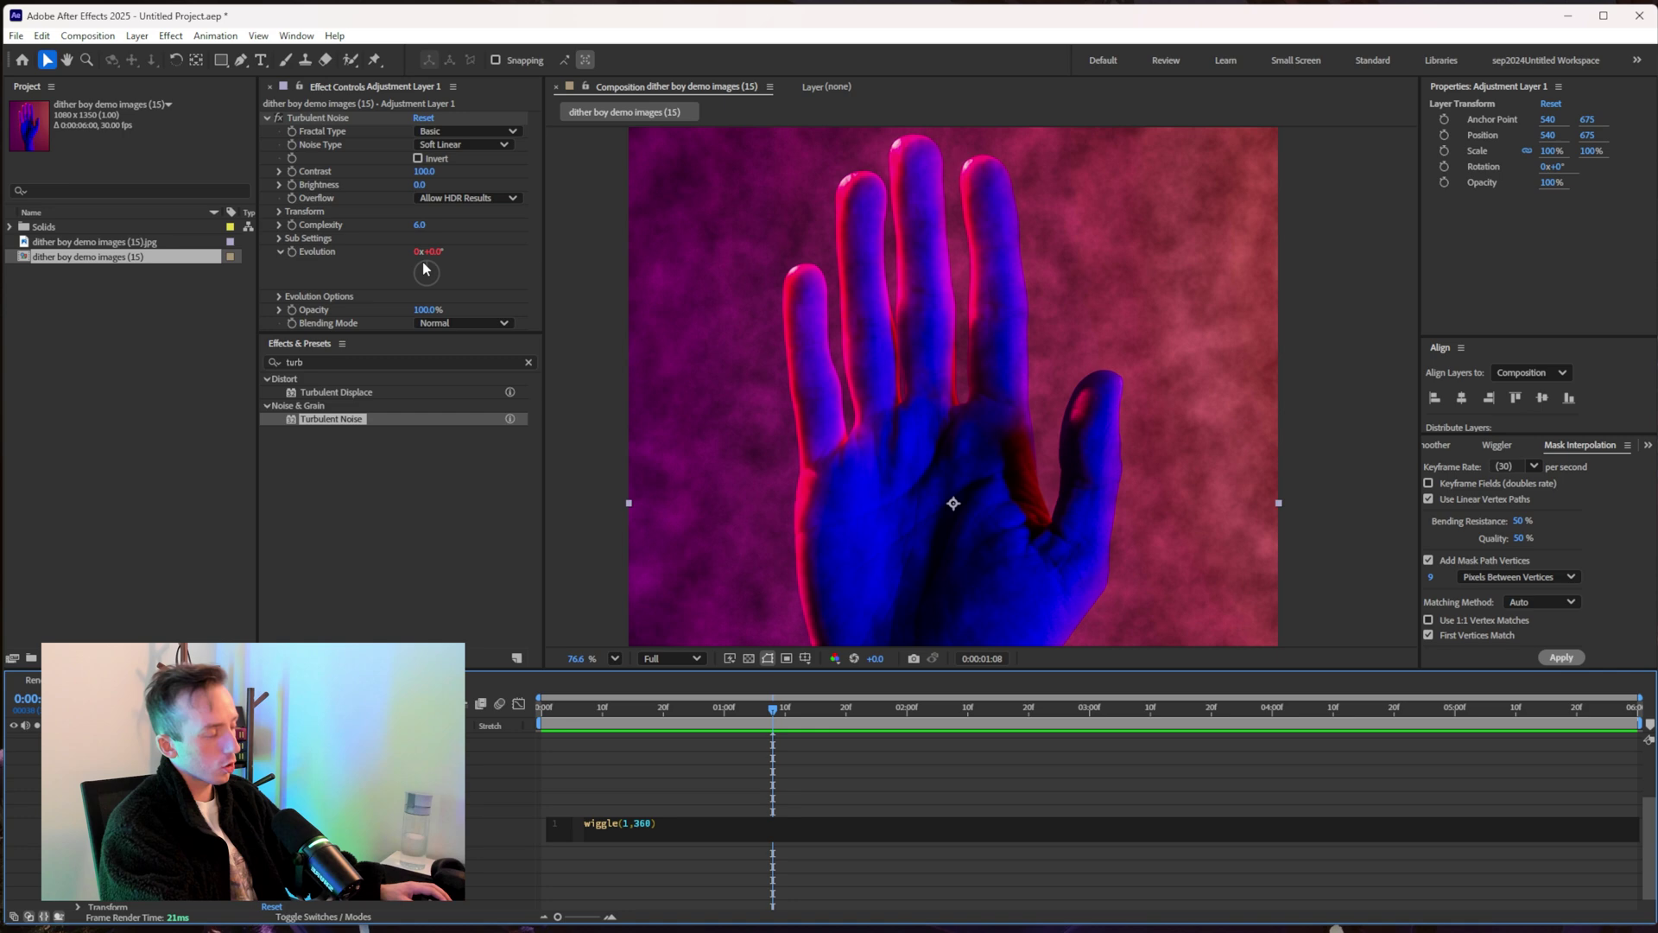
click(556, 728)
Preview the drifting clouds from the start of the timeline.
key(space)
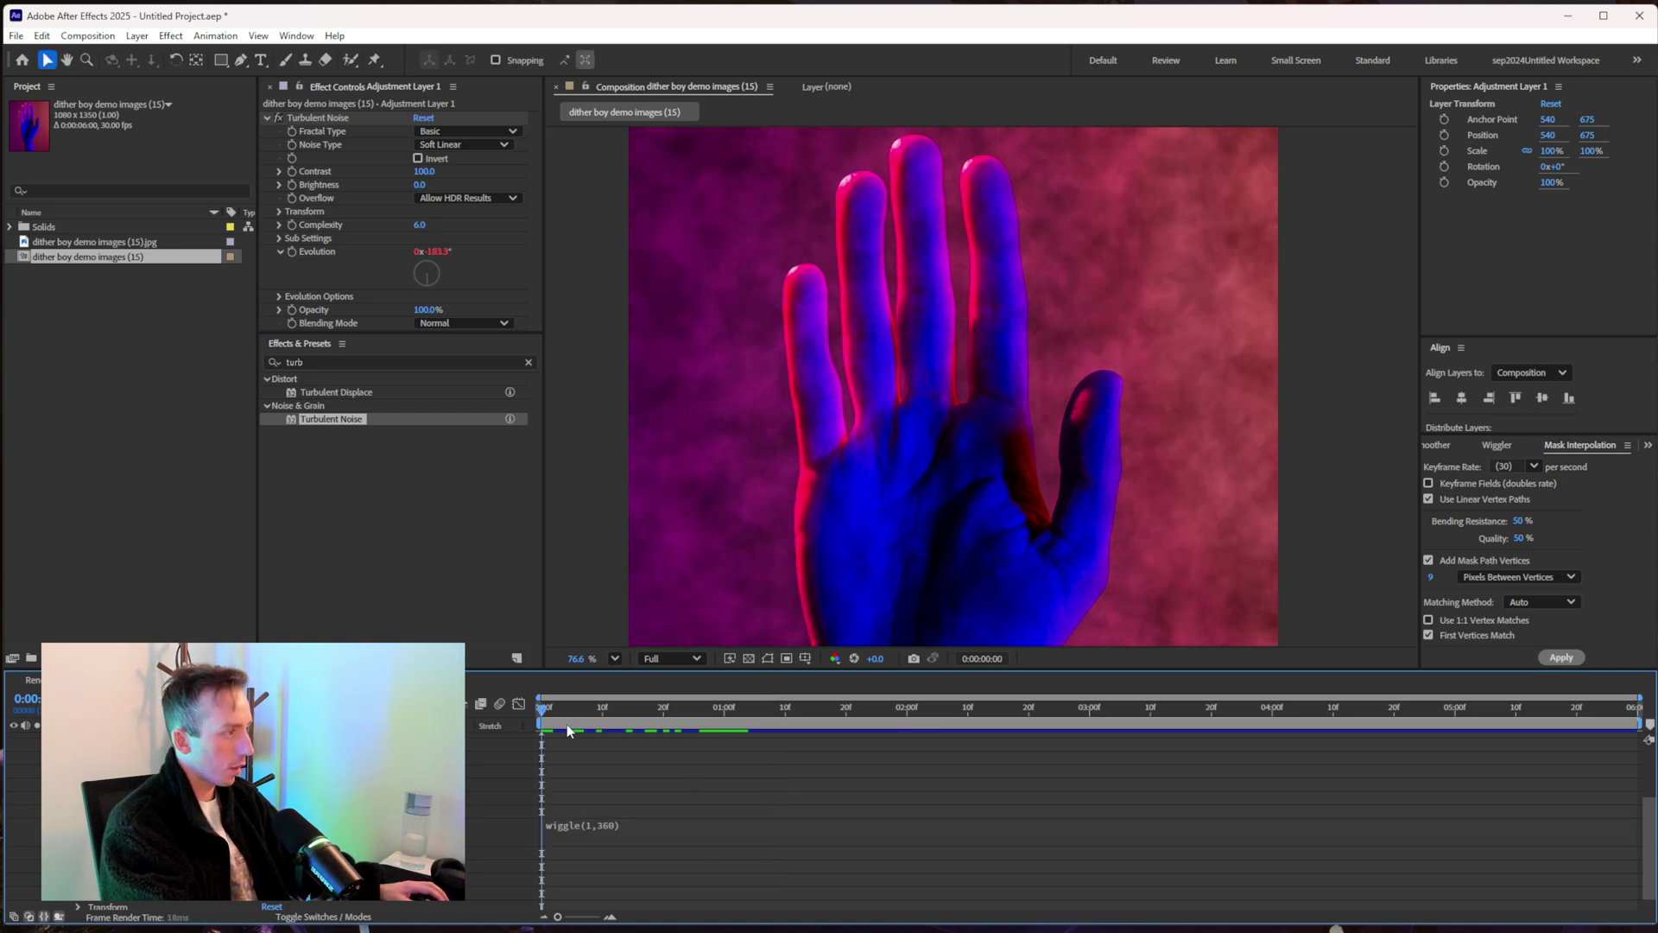
key(space)
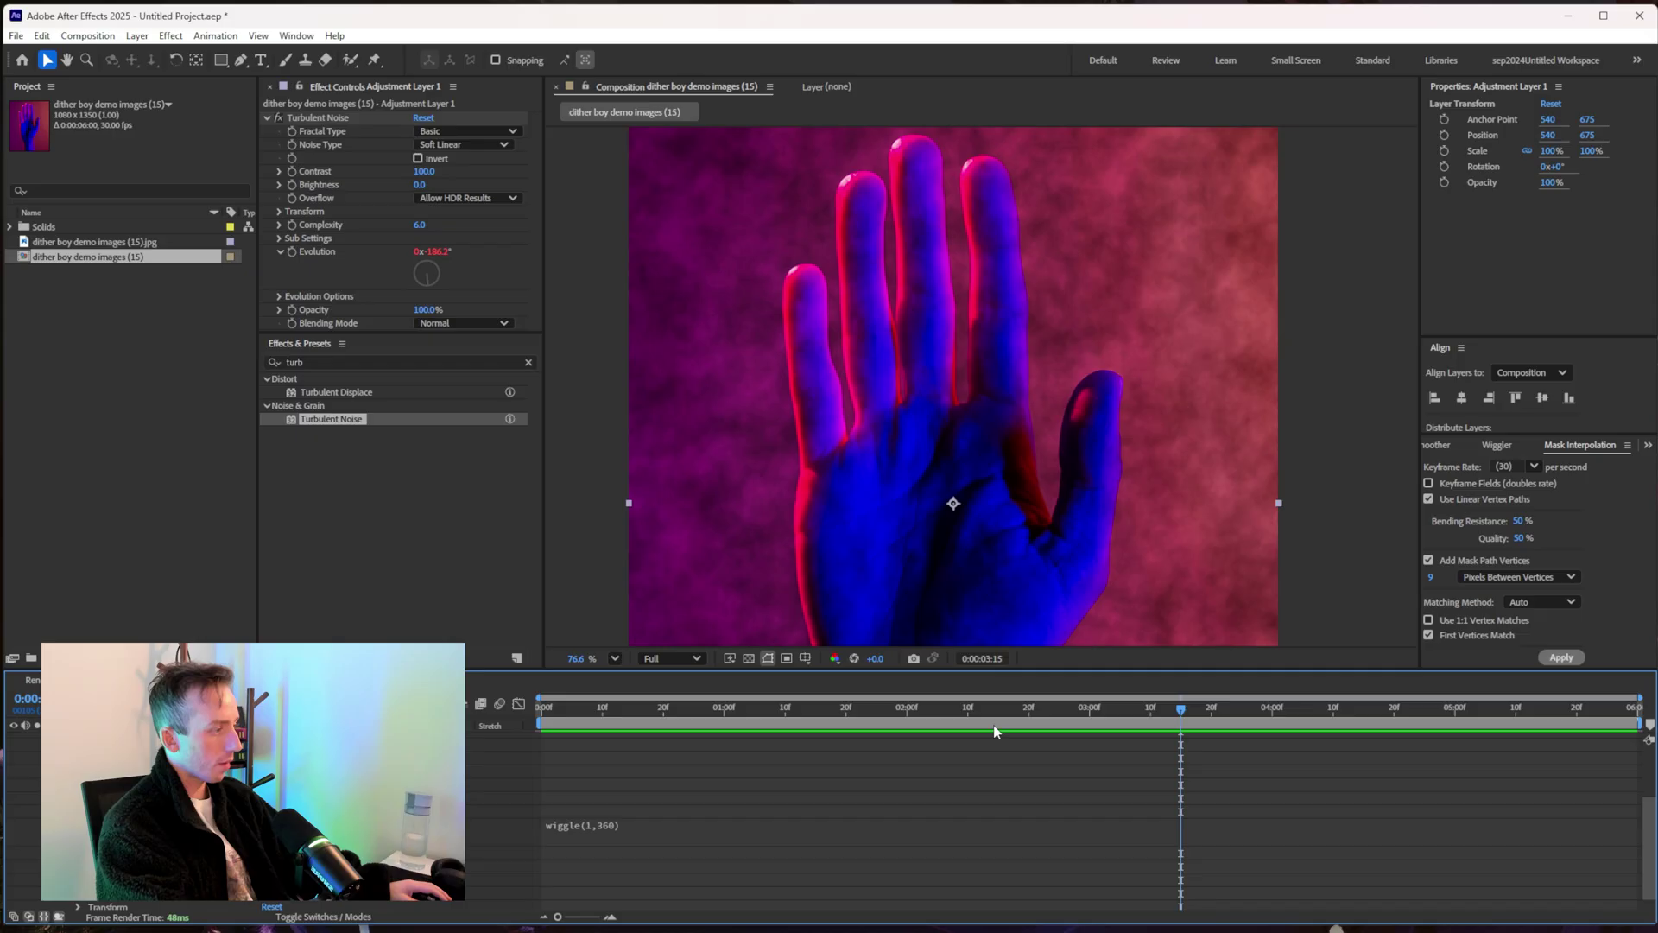
drag(993, 724, 496, 760)
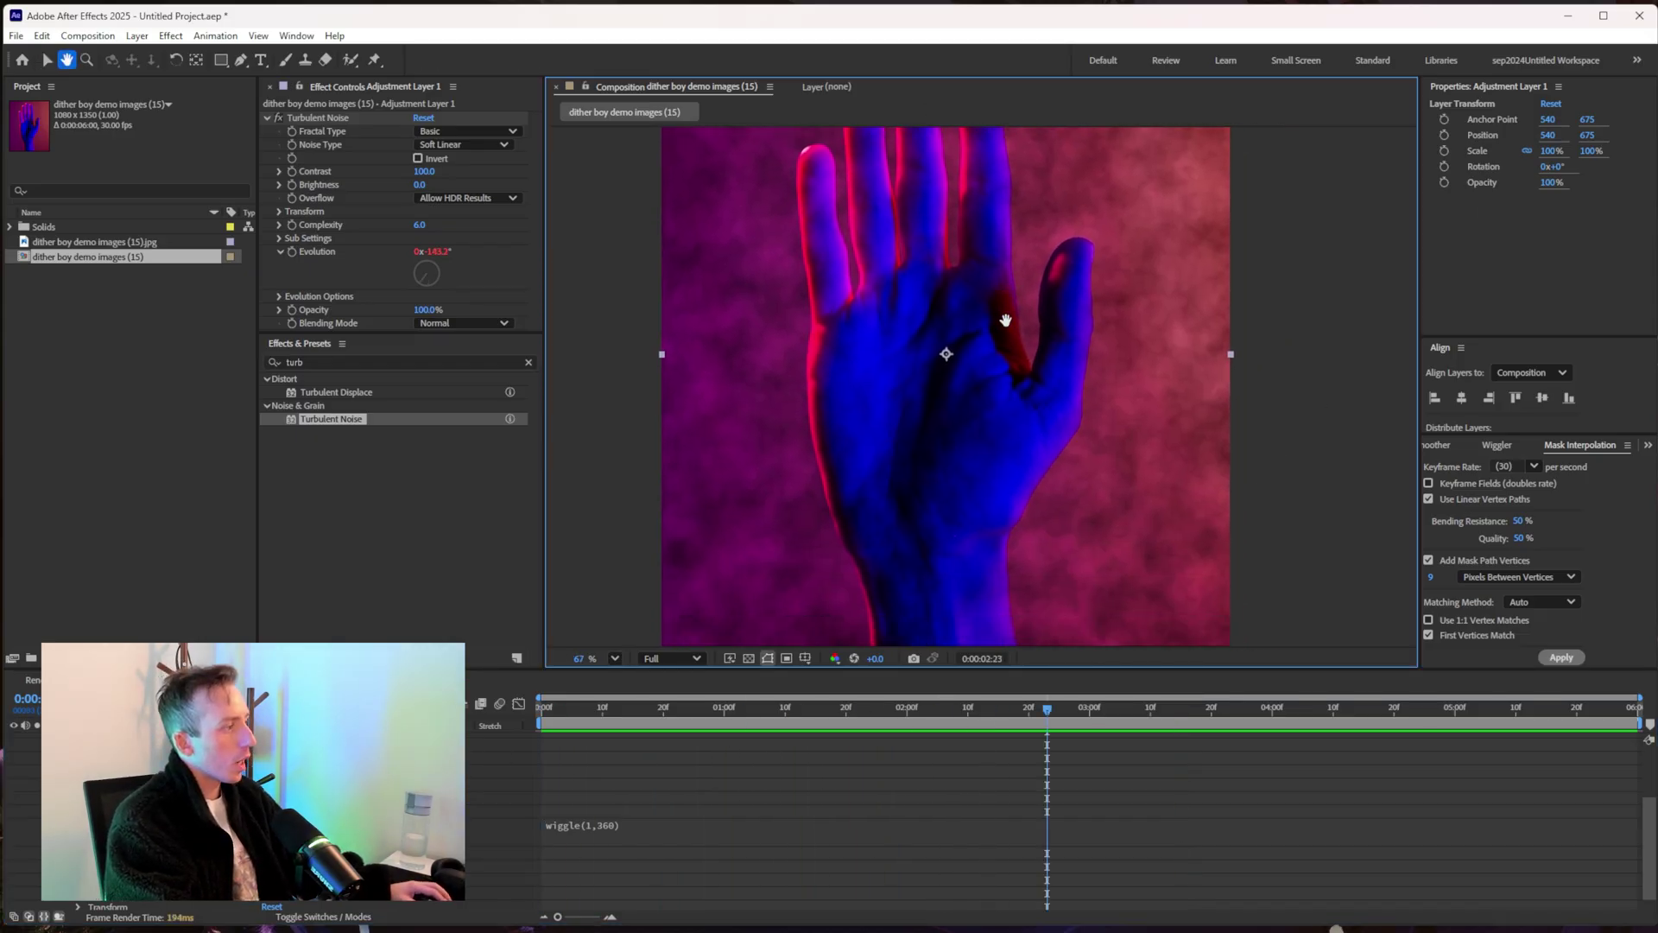
key(space)
In Dither Boy, import the rendered animation as video.
key(alt+Tab)
drag(1114, 346, 670, 423)
click(162, 97)
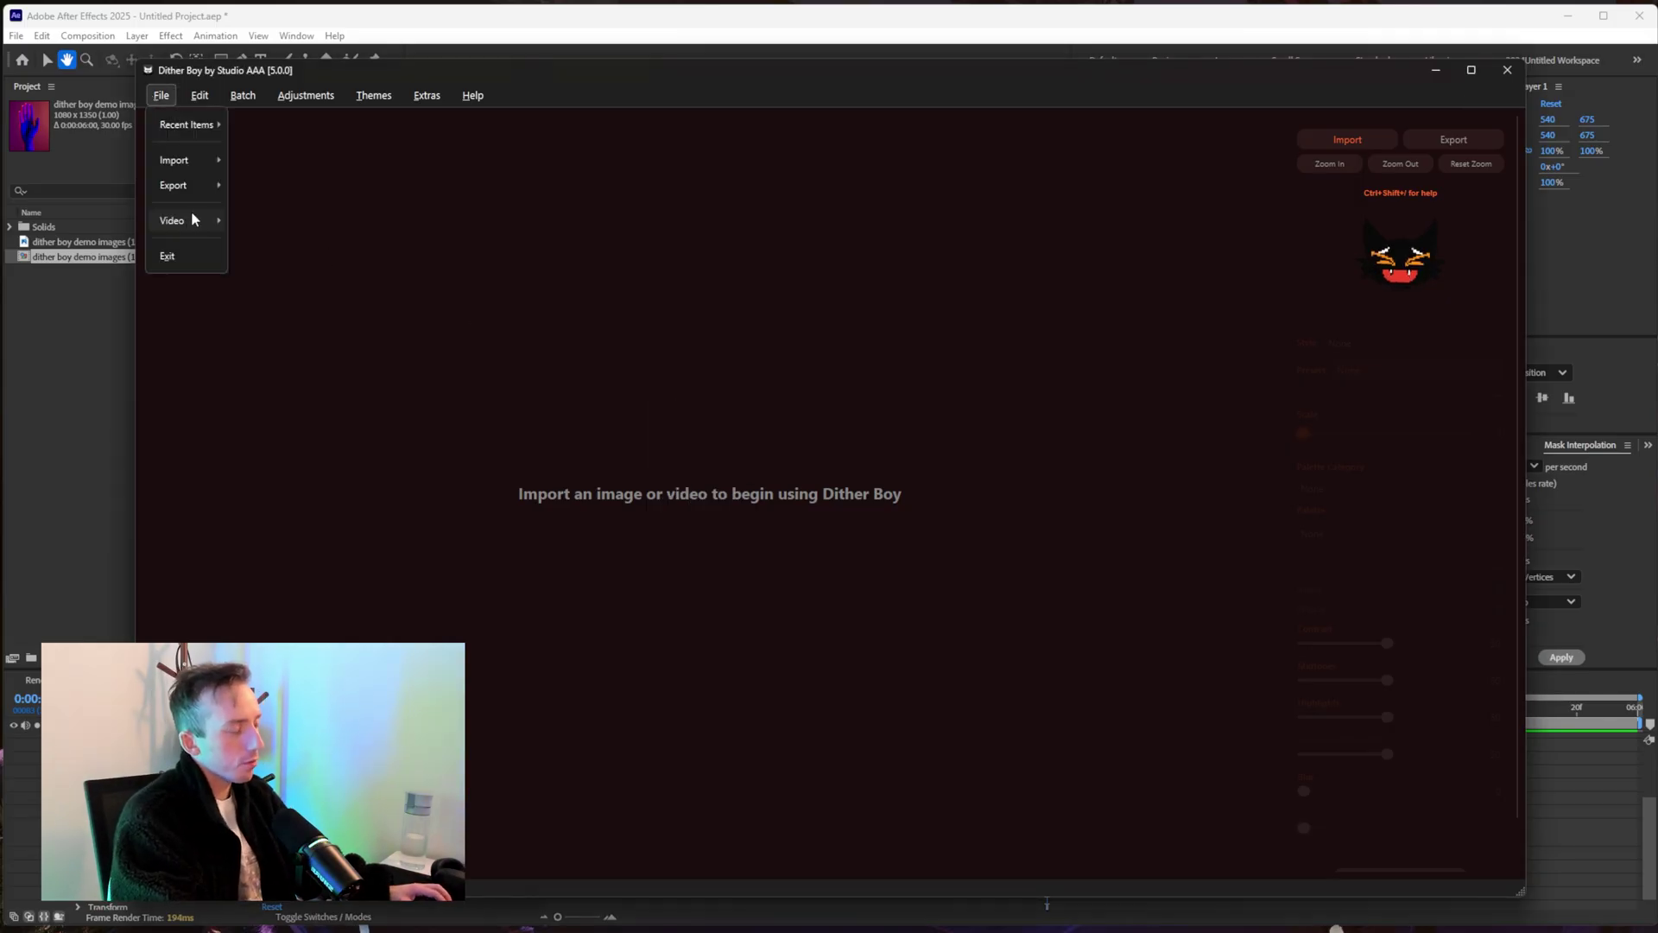
mouse_move(195, 218)
click(261, 219)
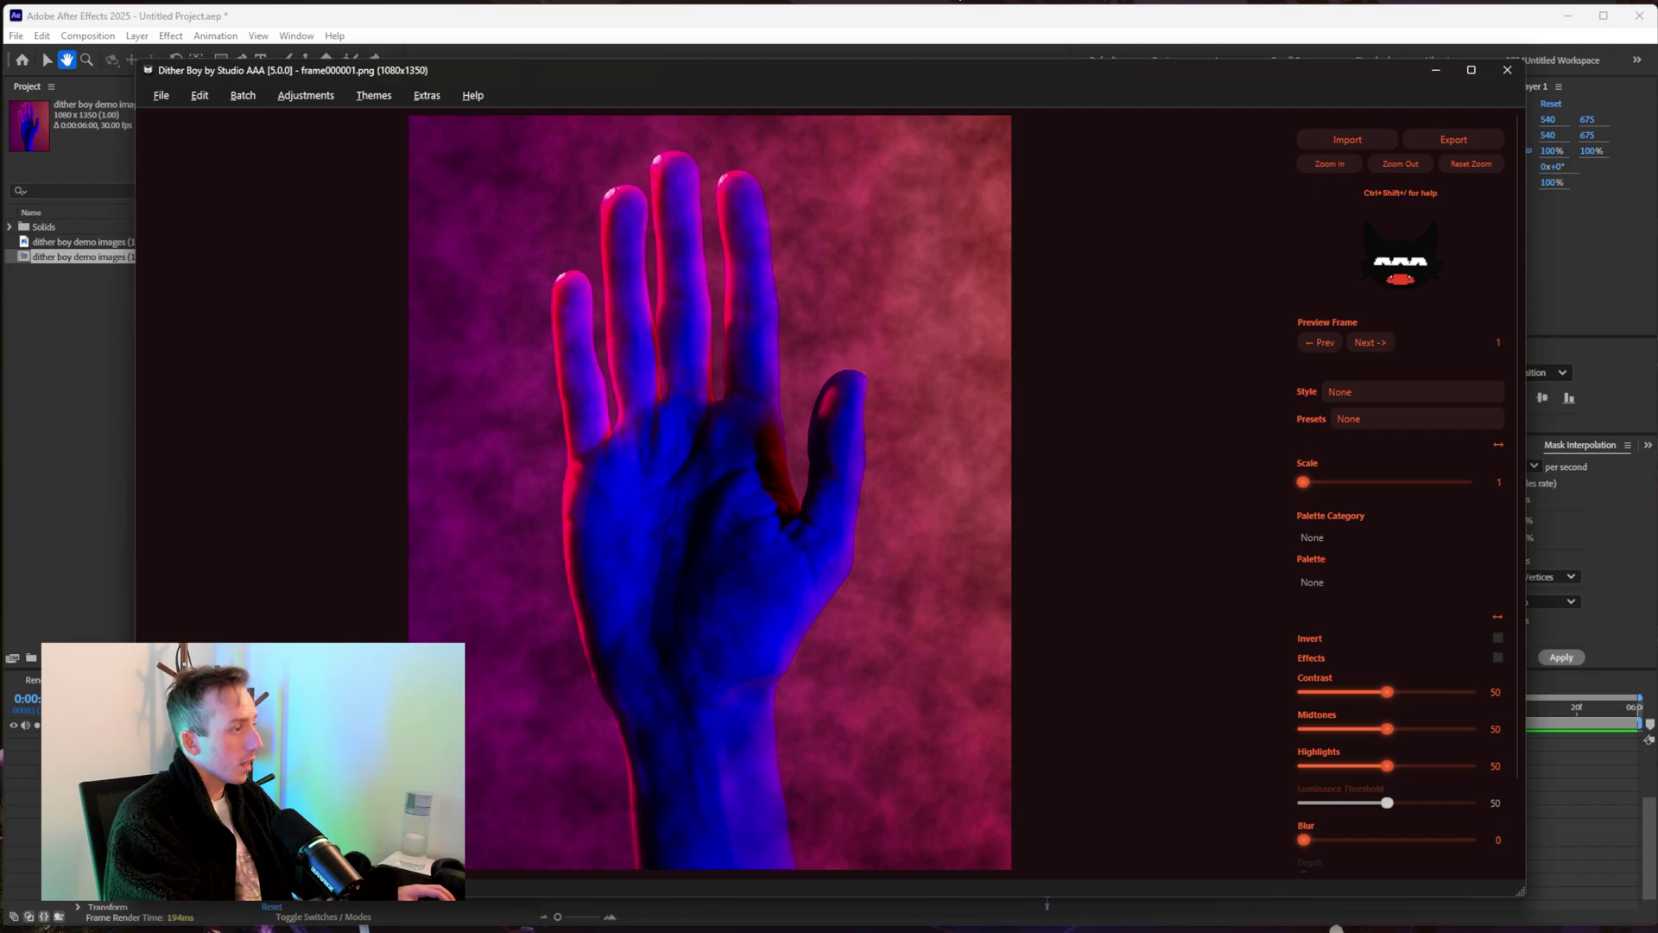
Apply the Bayer-Ordered dither style with Scale 5 and Contrast 49.
click(1399, 392)
click(1419, 371)
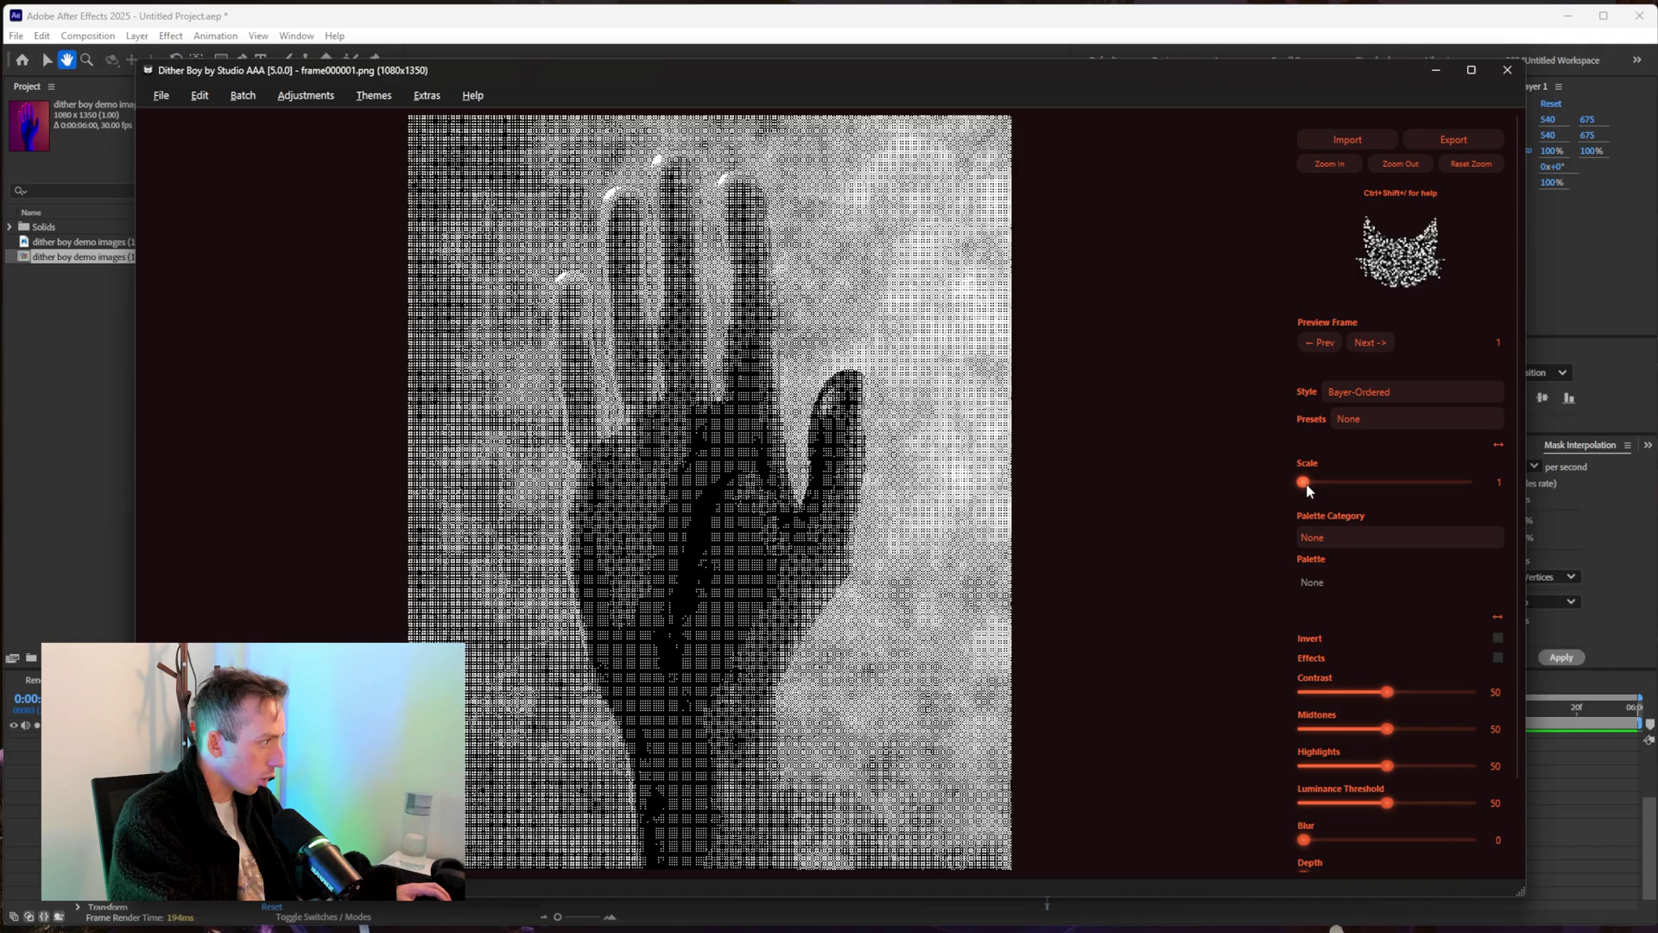
drag(1303, 482, 1340, 484)
mouse_move(1387, 692)
mouse_down()
mouse_move(1412, 693)
mouse_move(1355, 692)
mouse_move(1385, 692)
mouse_up()
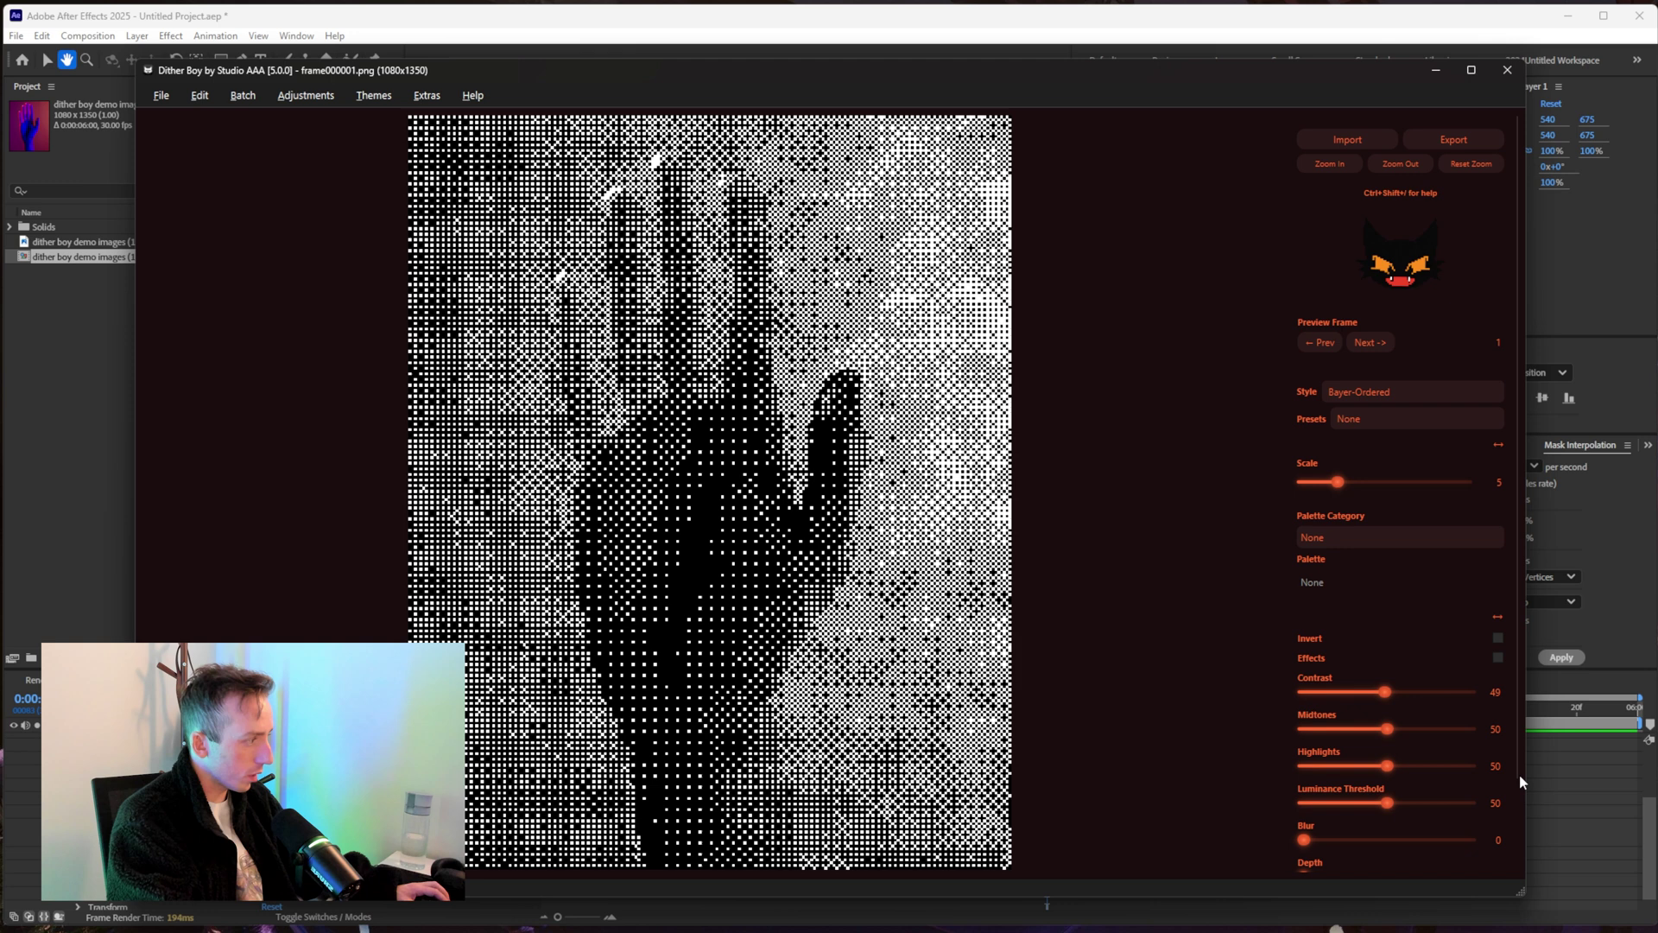
scroll(1519, 772, down, 1)
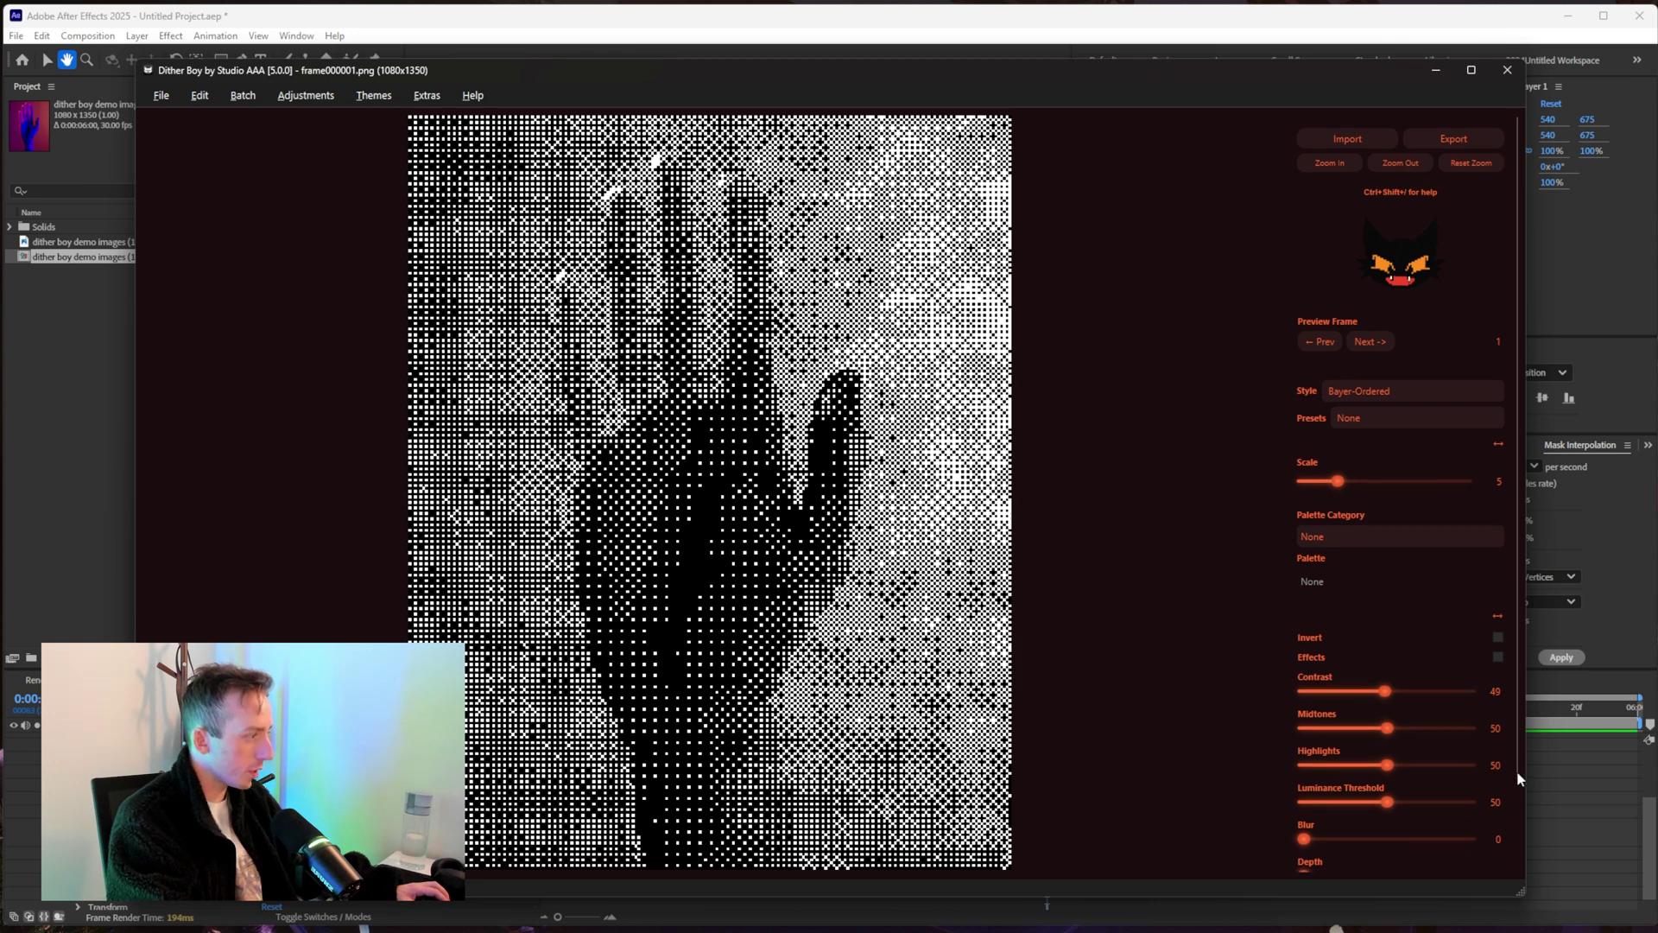
drag(1519, 777, 1524, 848)
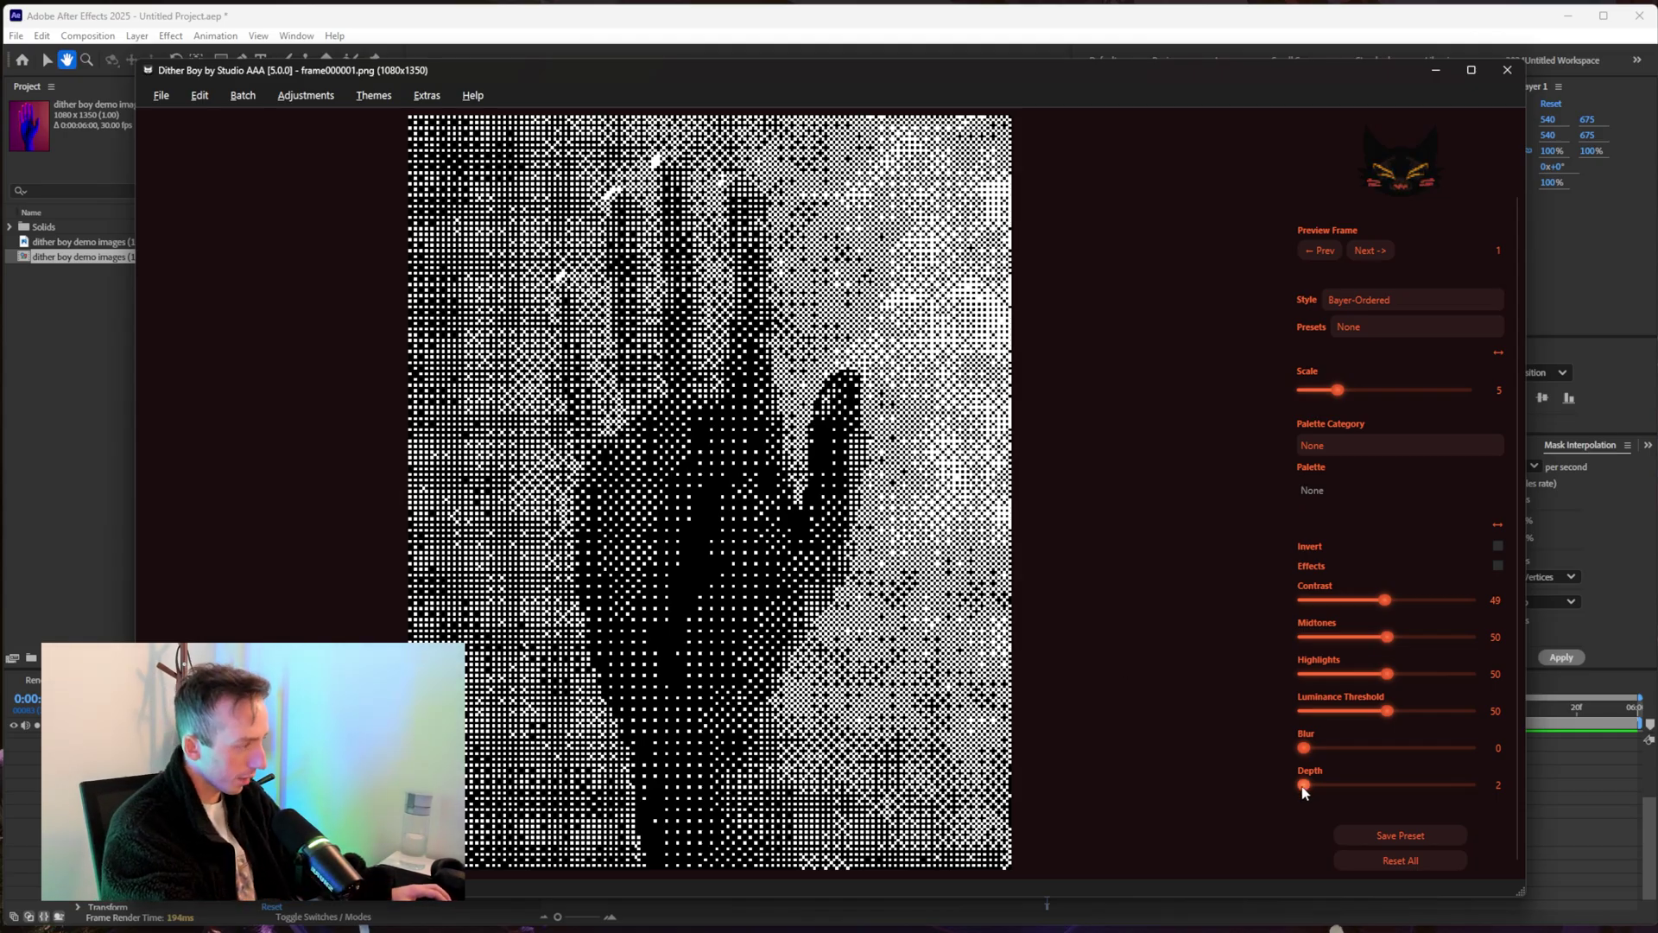
Set Depth 5, Contrast and Highlights 100, Luminance Threshold 45 and Midtones 48.
drag(1339, 790, 1474, 789)
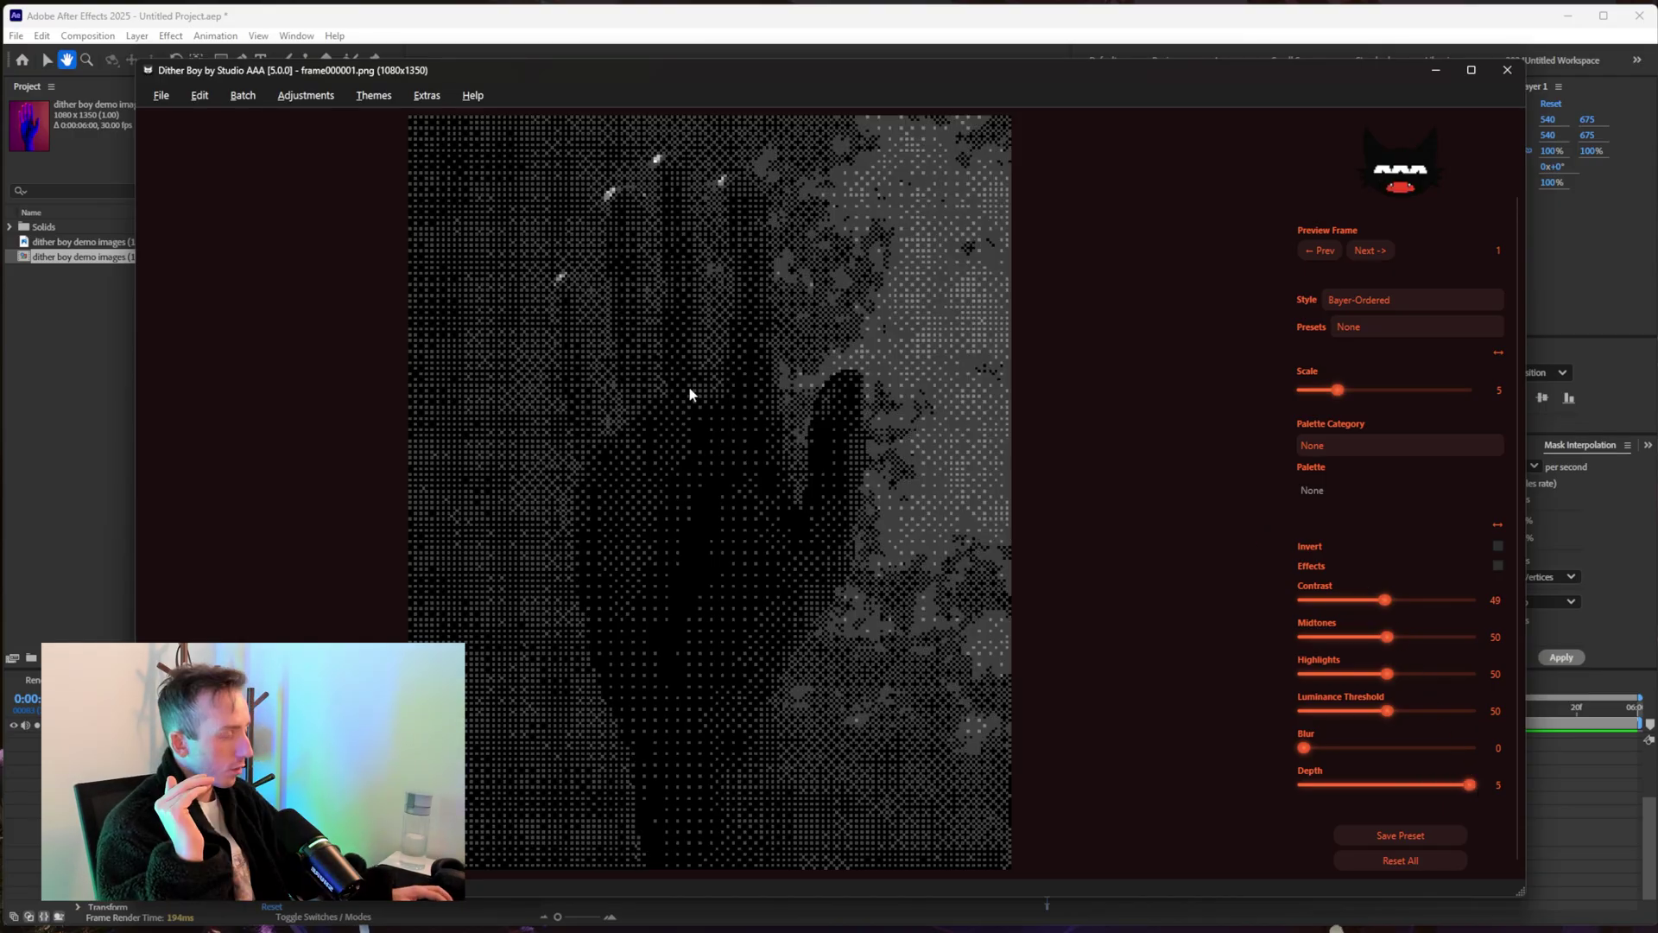
drag(1389, 599, 1402, 601)
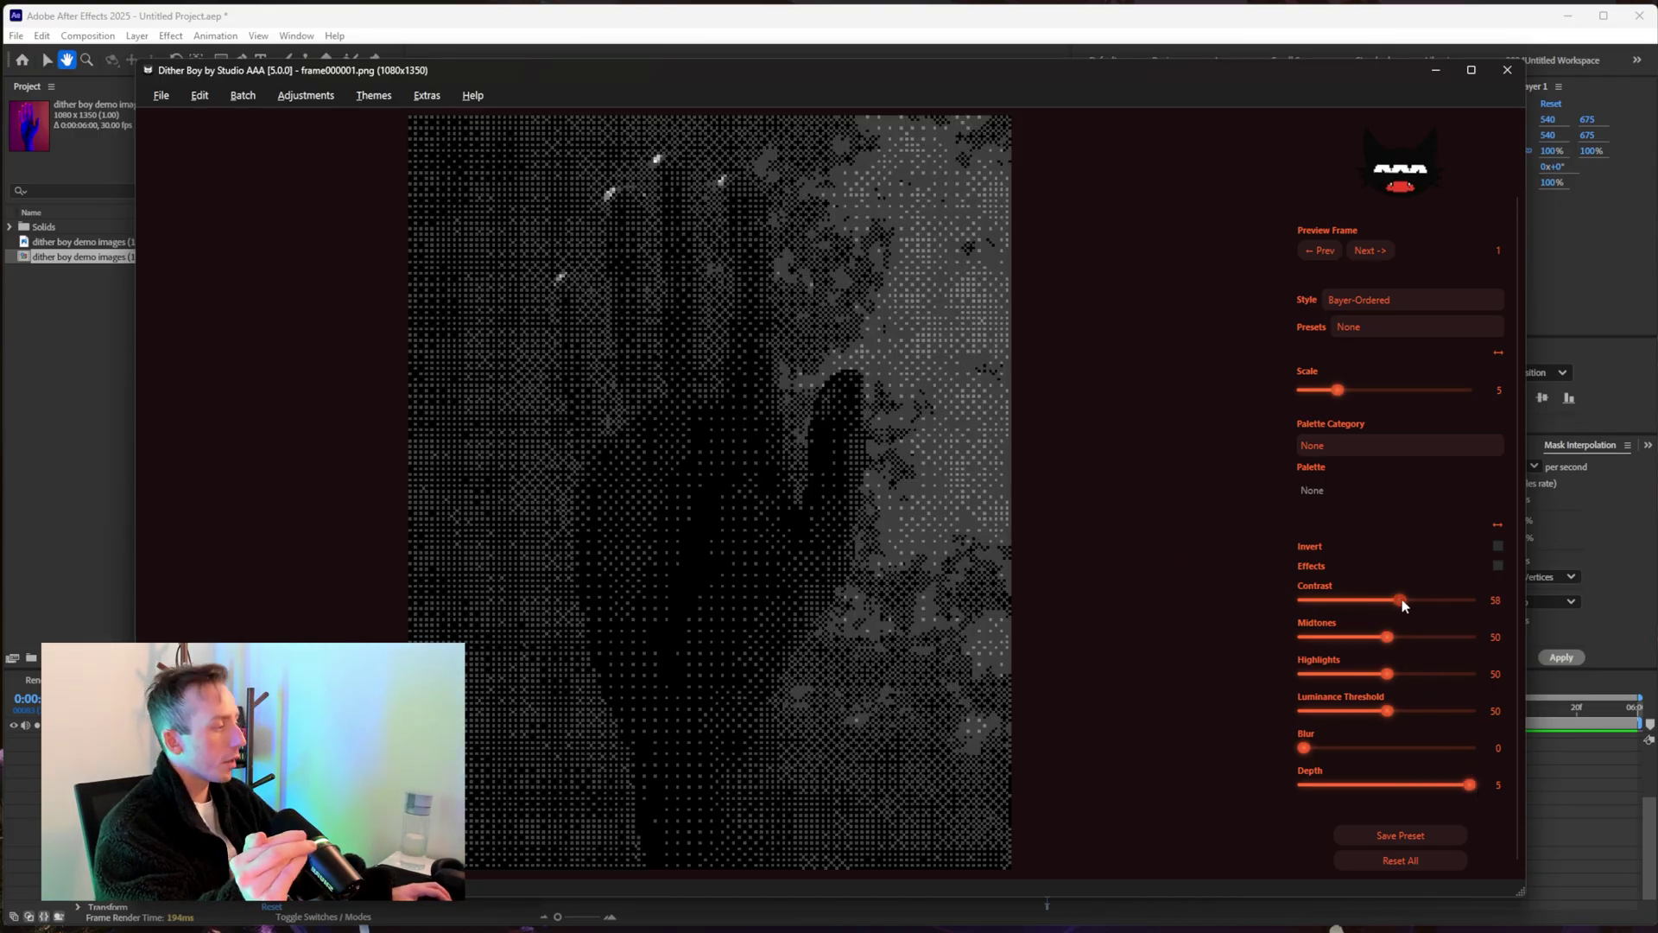
drag(1387, 674, 1471, 674)
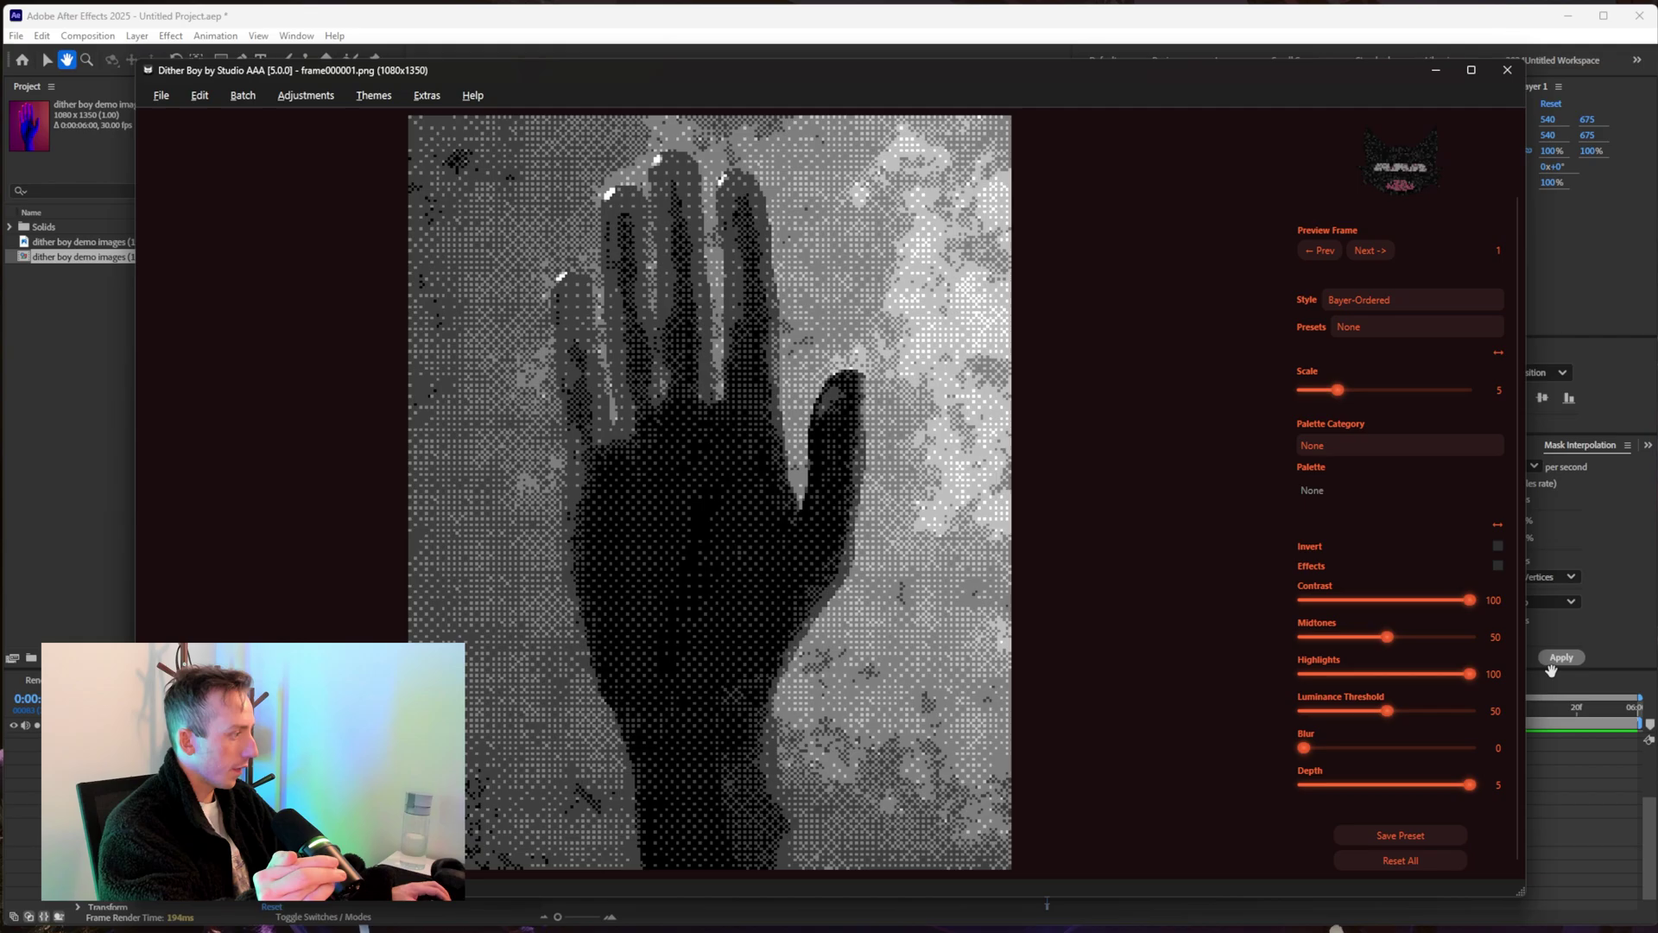
mouse_move(1387, 711)
mouse_down()
mouse_move(1292, 713)
mouse_move(1379, 713)
mouse_up()
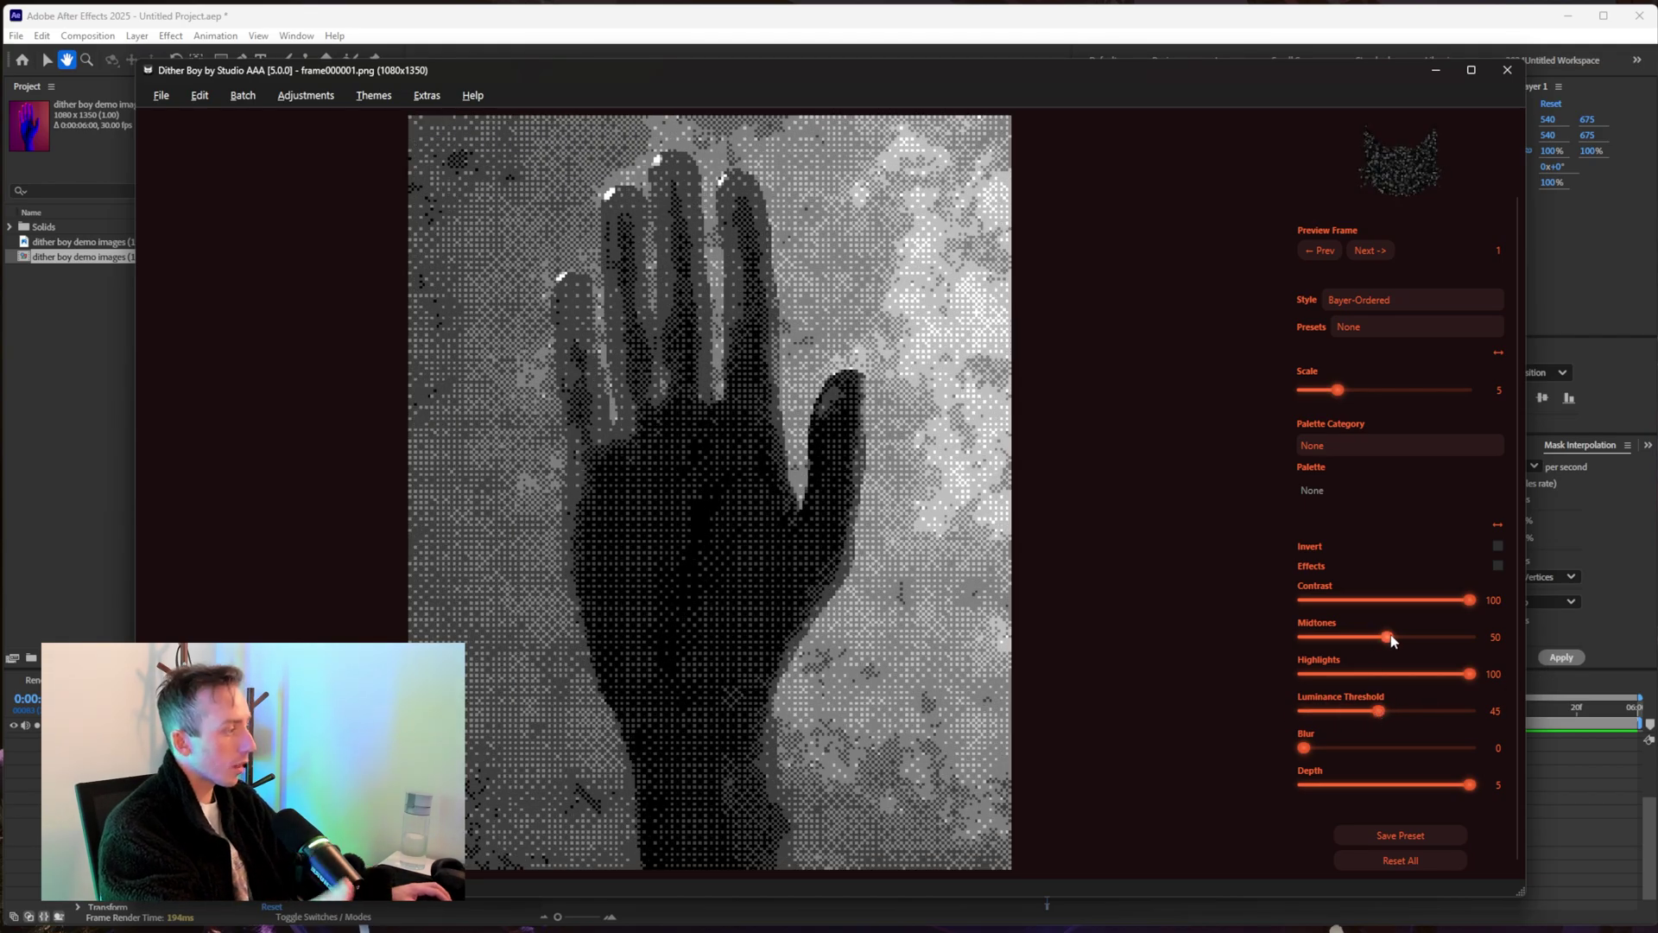
drag(1387, 638, 1383, 641)
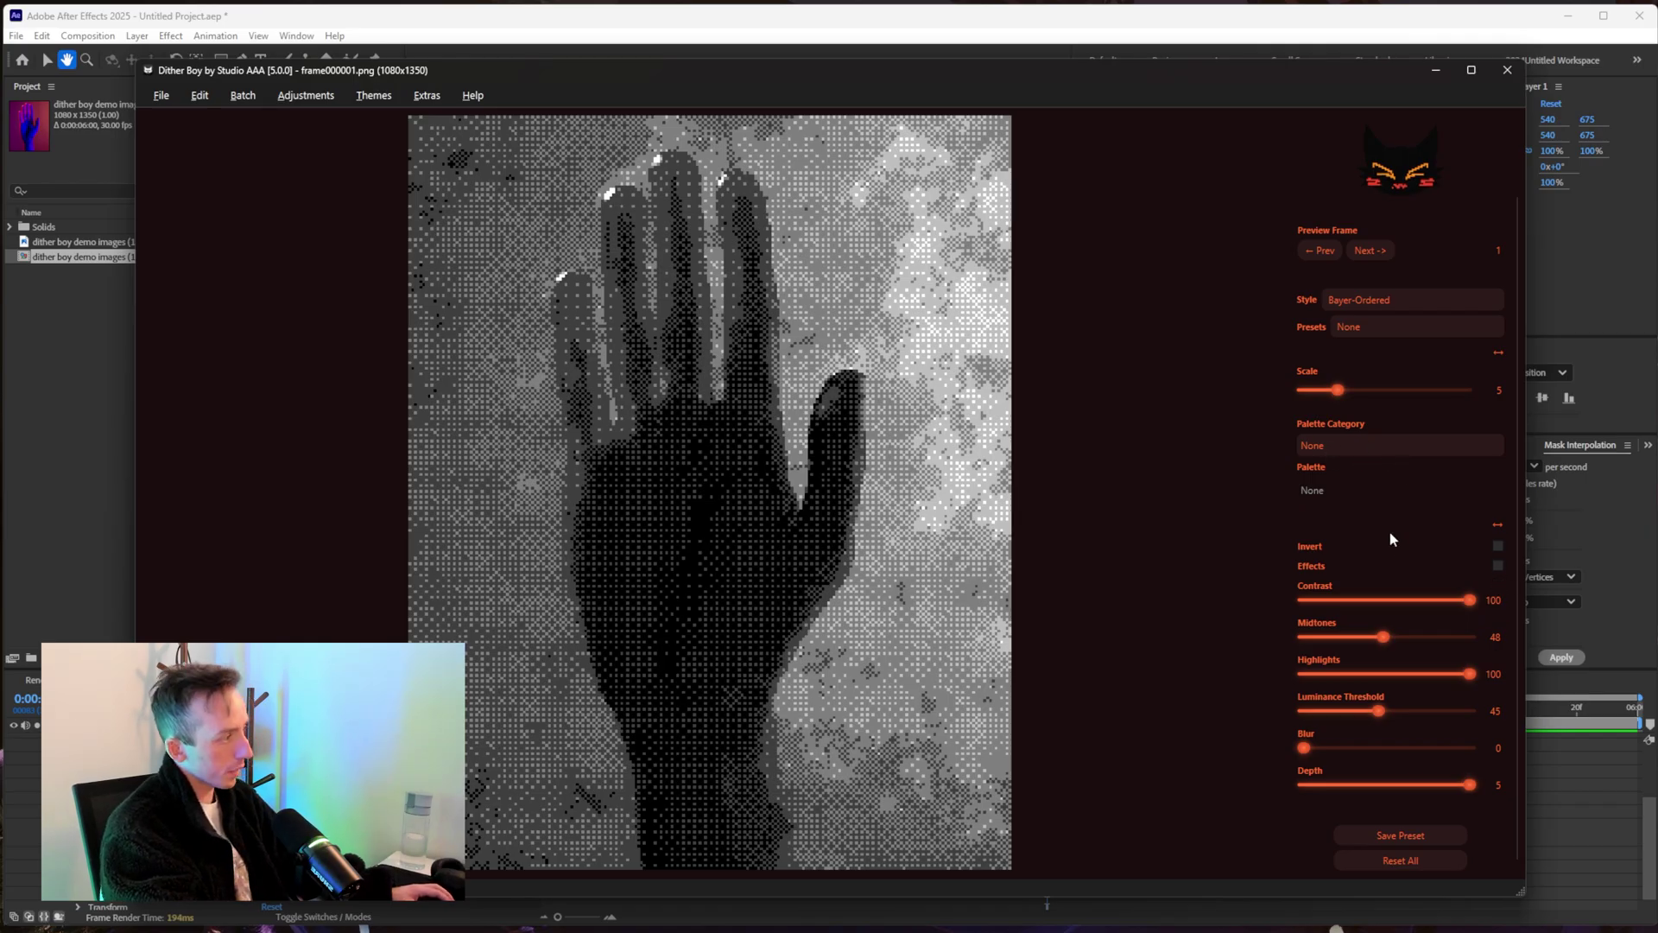
Enable effects and set the Epsilon Glow Threshold to 43.
click(1498, 566)
drag(277, 153, 283, 203)
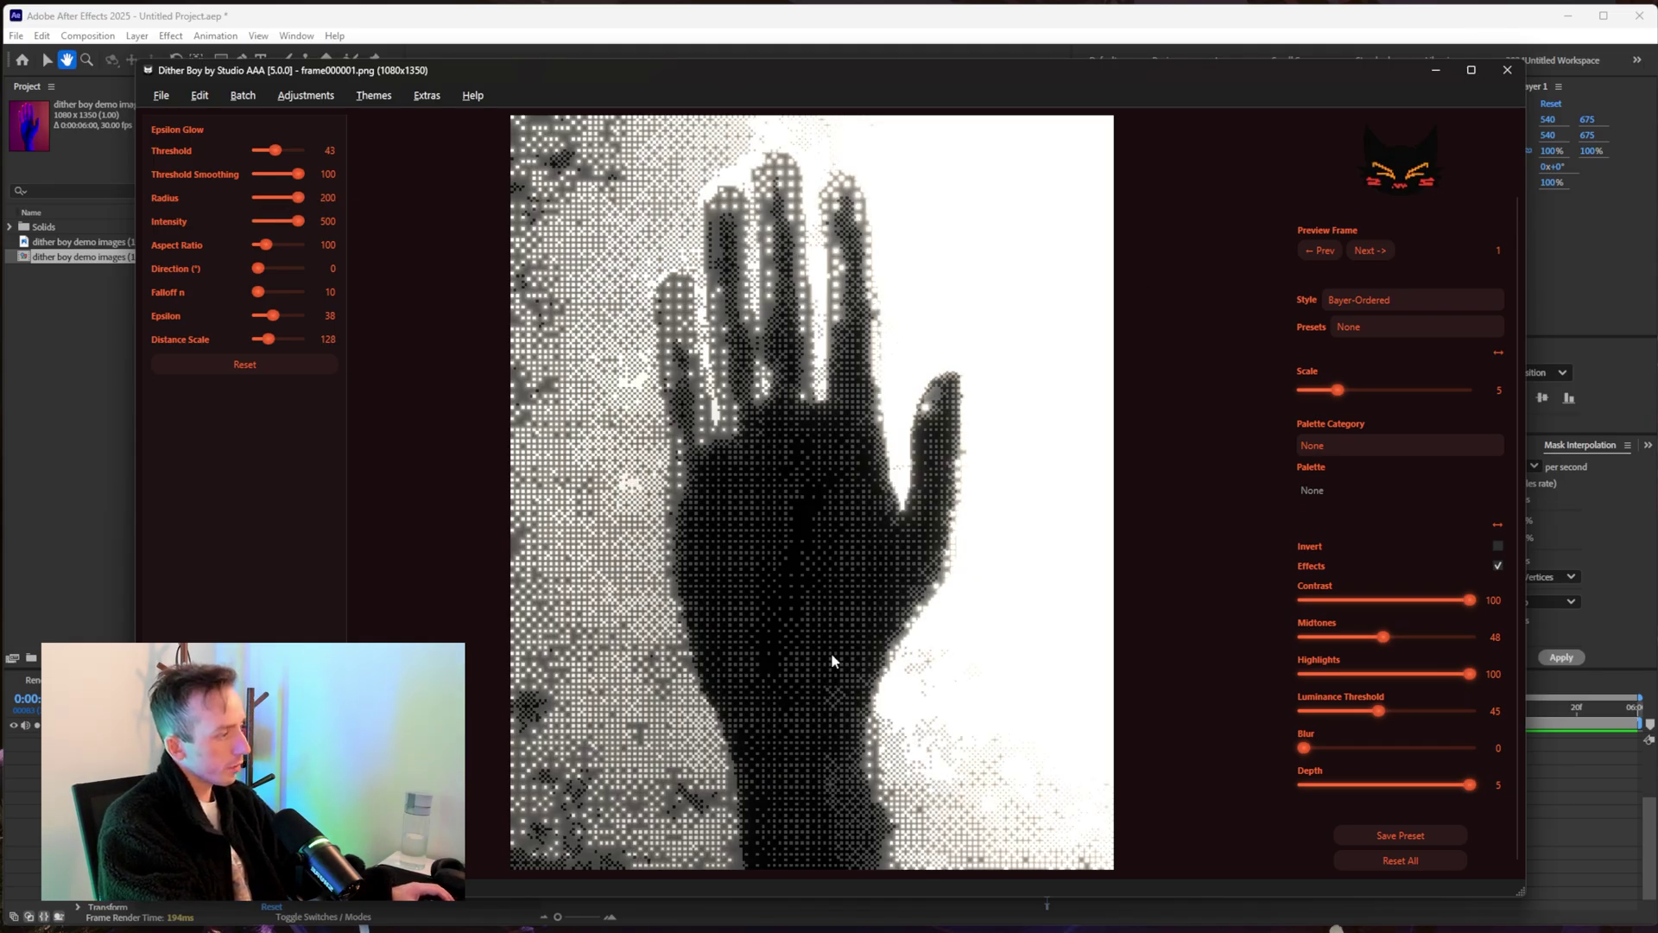
click(1429, 448)
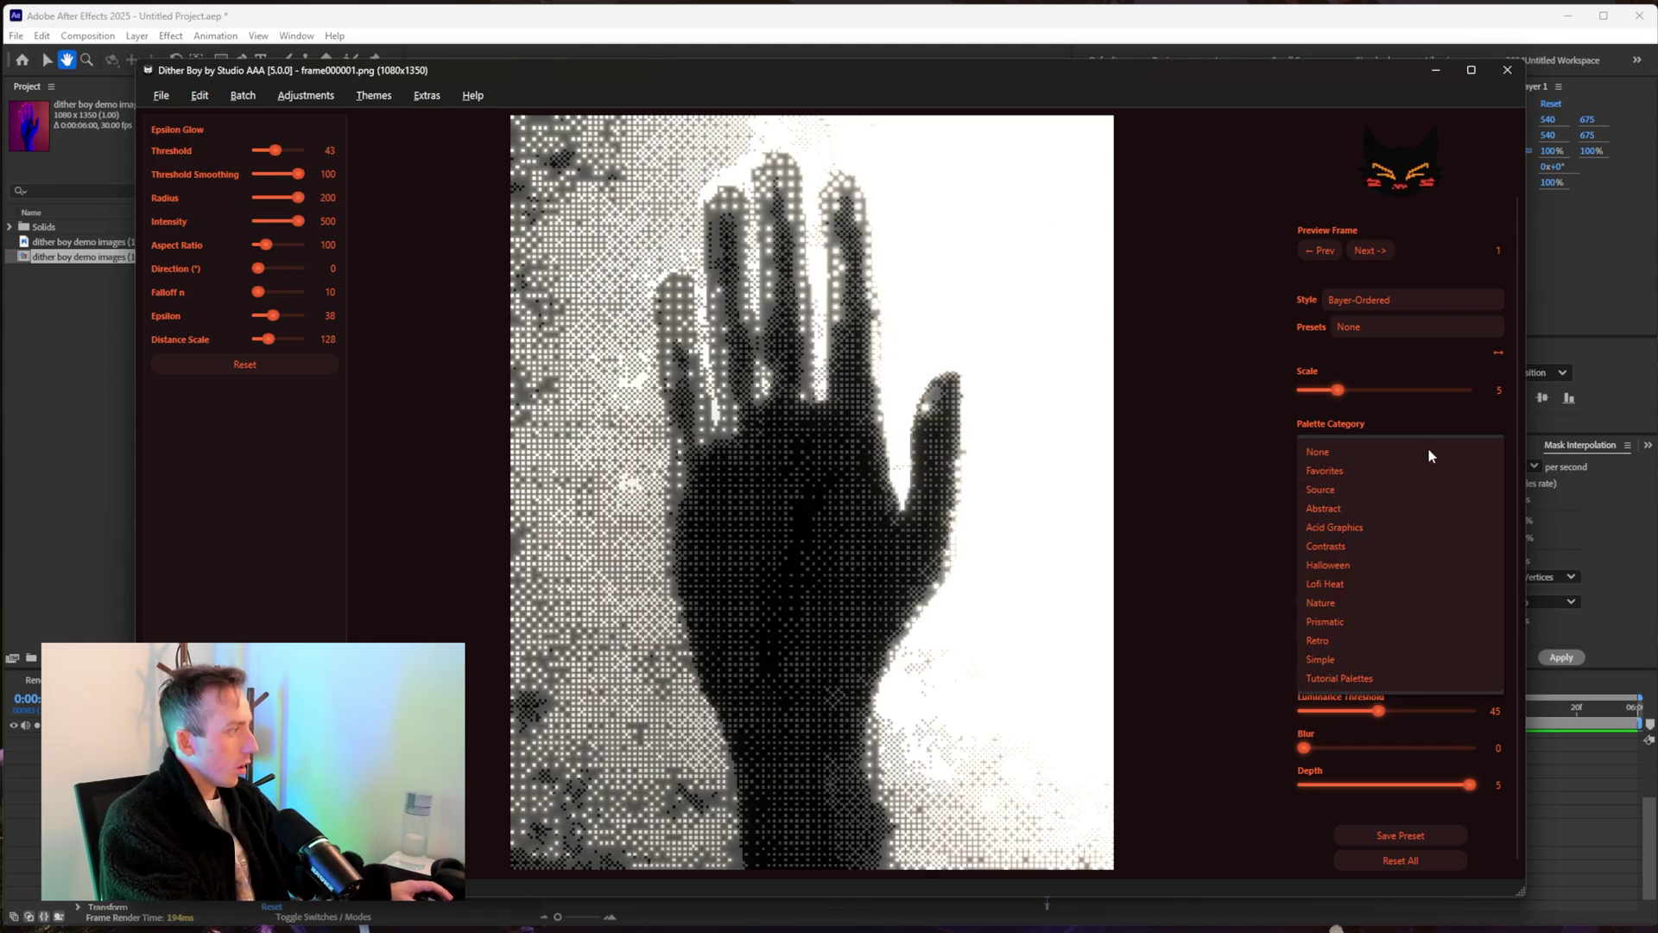
Apply the Source 4 palette from the Source category, turning the hand deep blue on pink-purple.
click(1321, 491)
click(1344, 487)
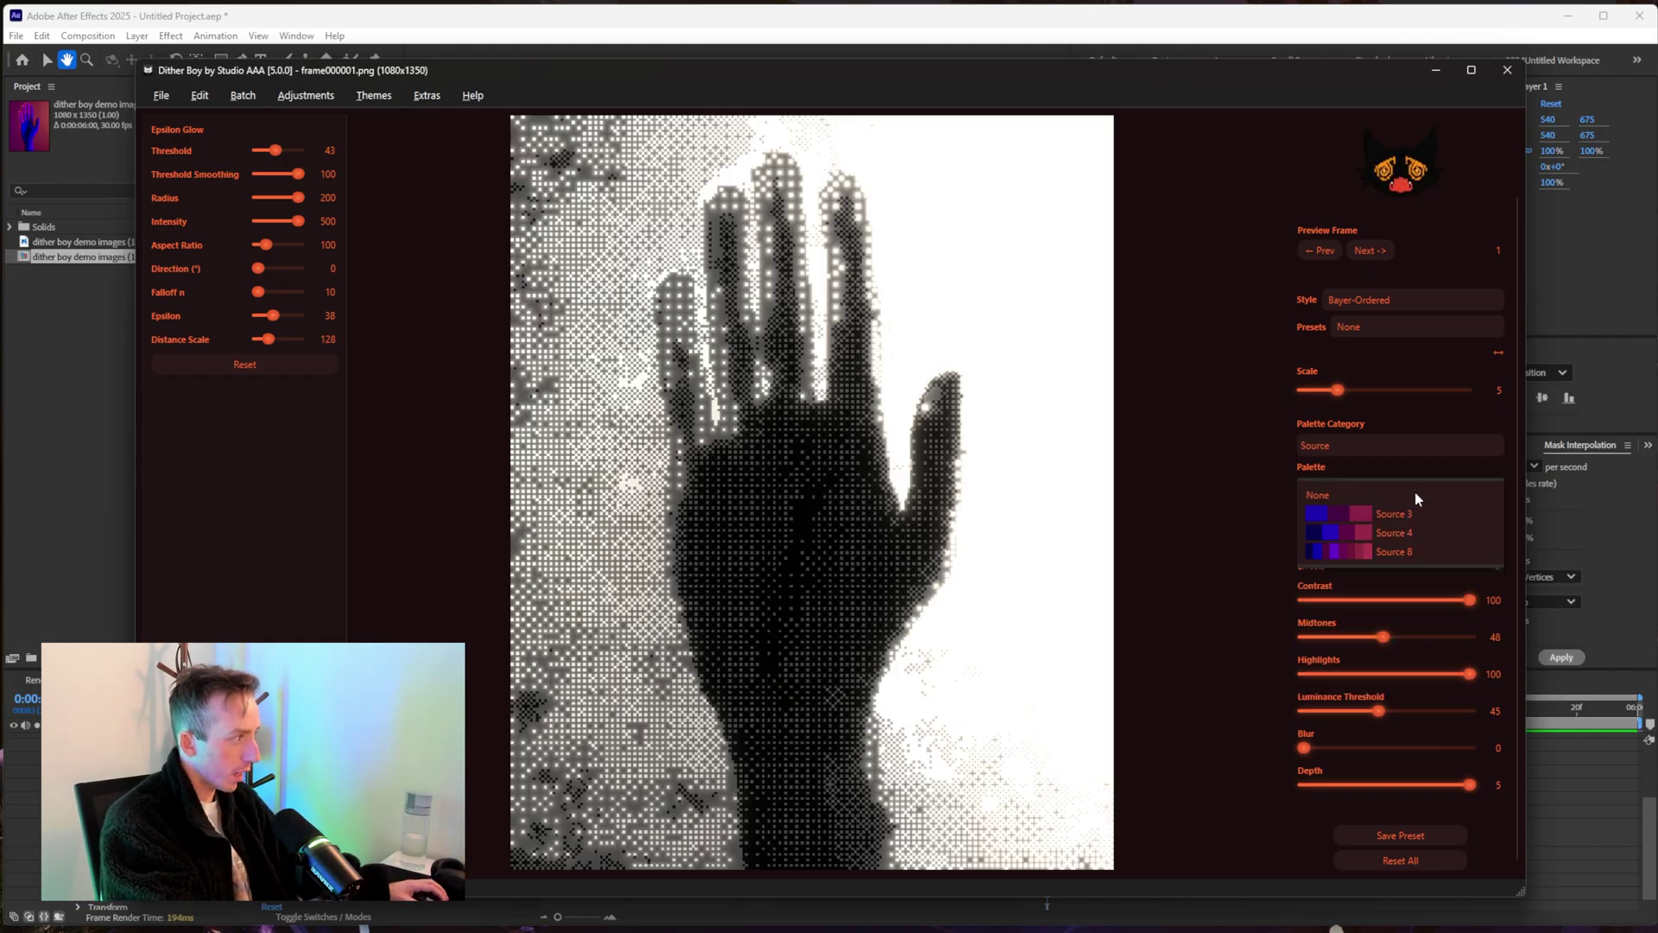
click(1336, 530)
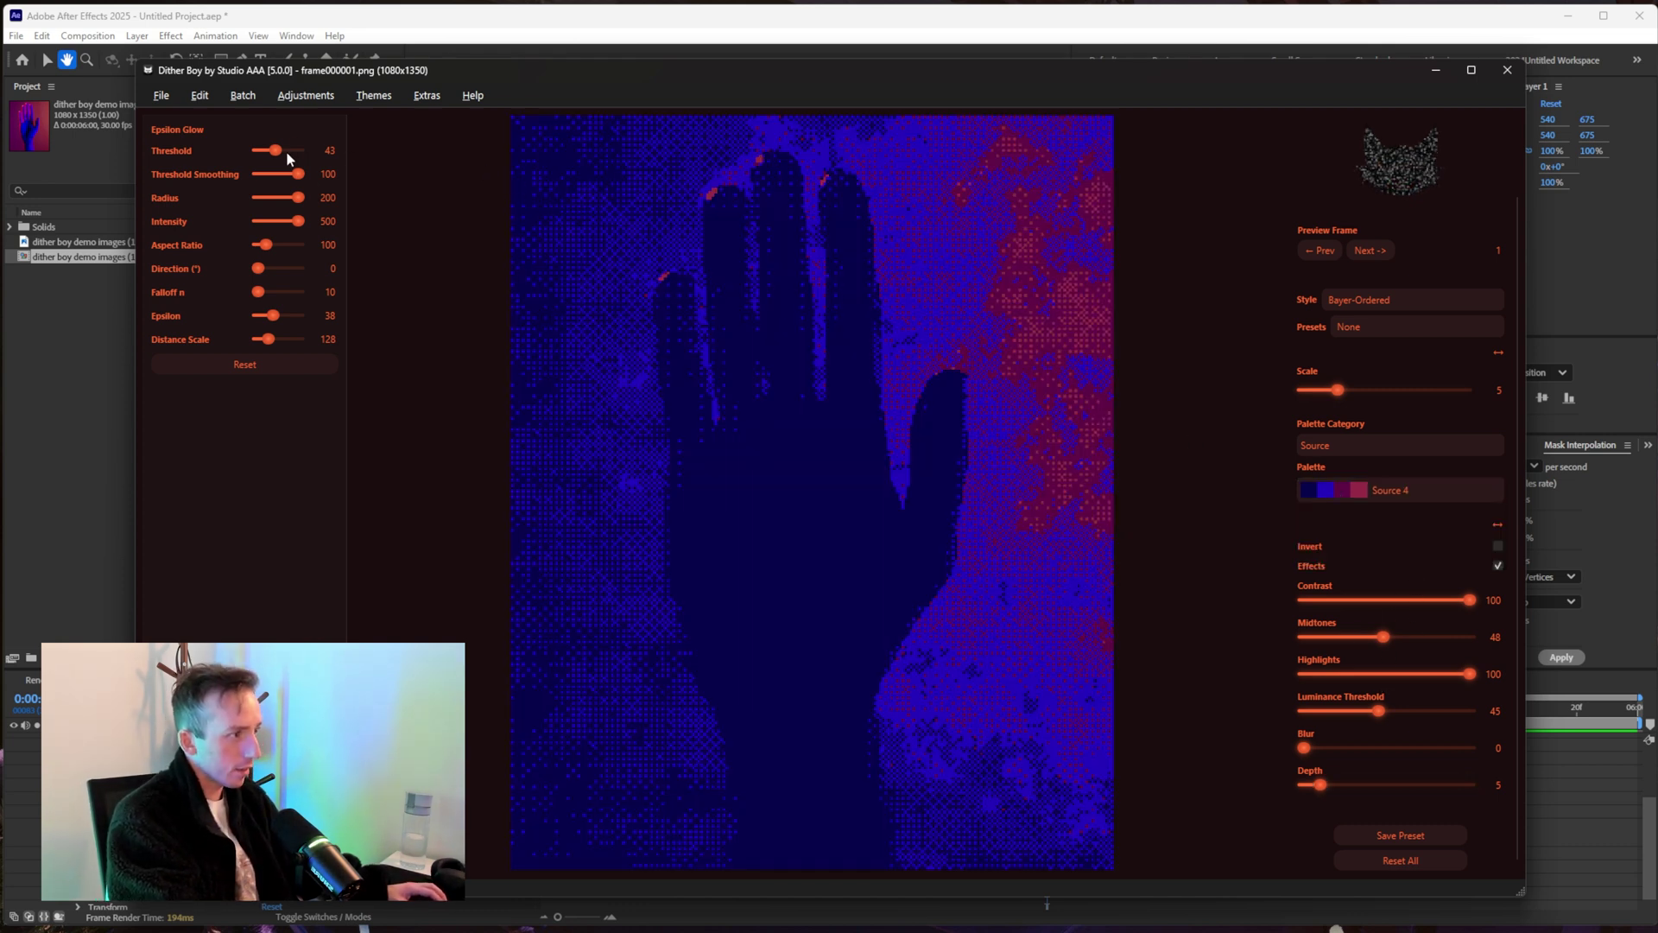
scroll(277, 152, down, 6)
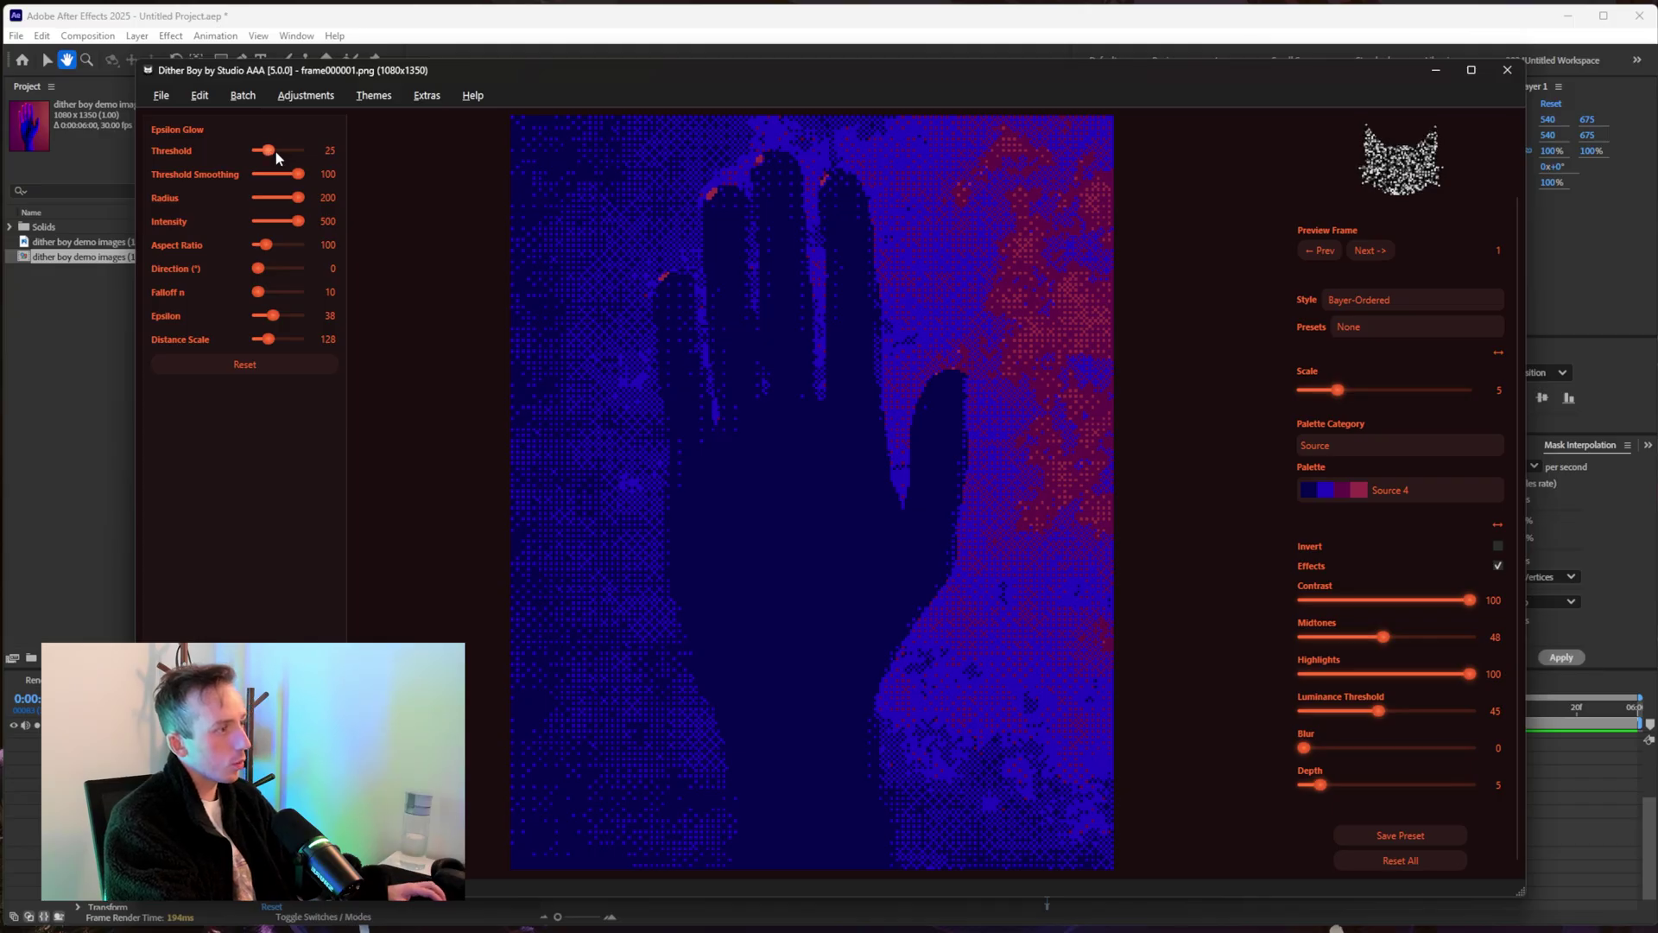
scroll(276, 152, down, 4)
scroll(1412, 635, up, 4)
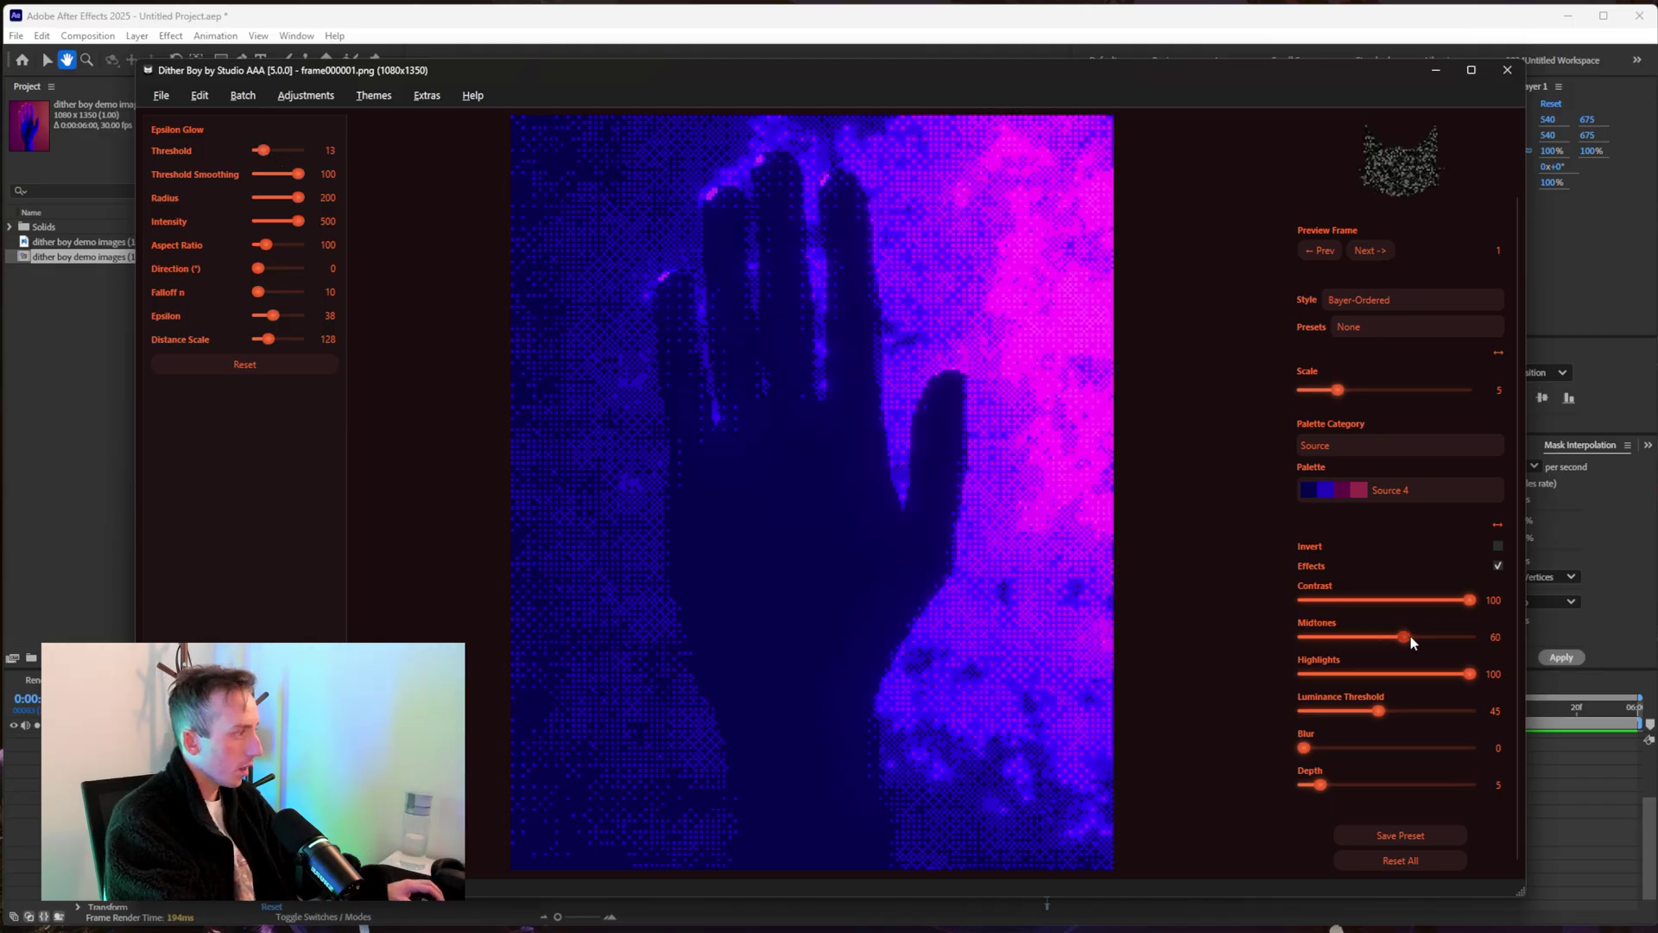
scroll(1412, 639, up, 9)
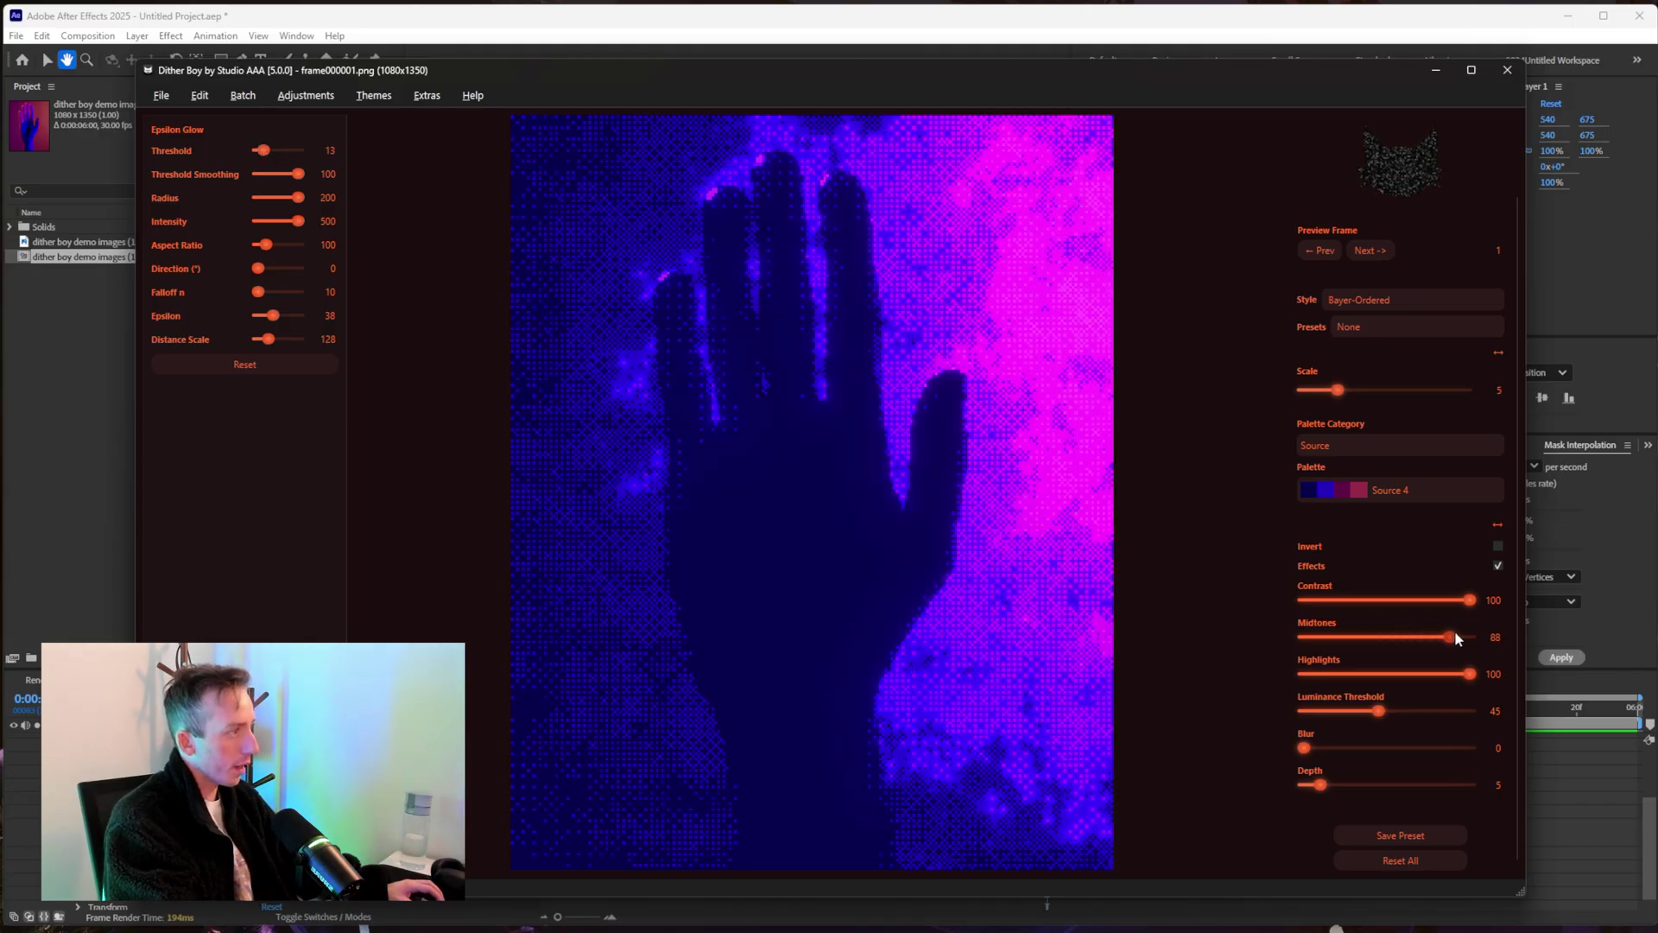
click(166, 99)
mouse_move(174, 224)
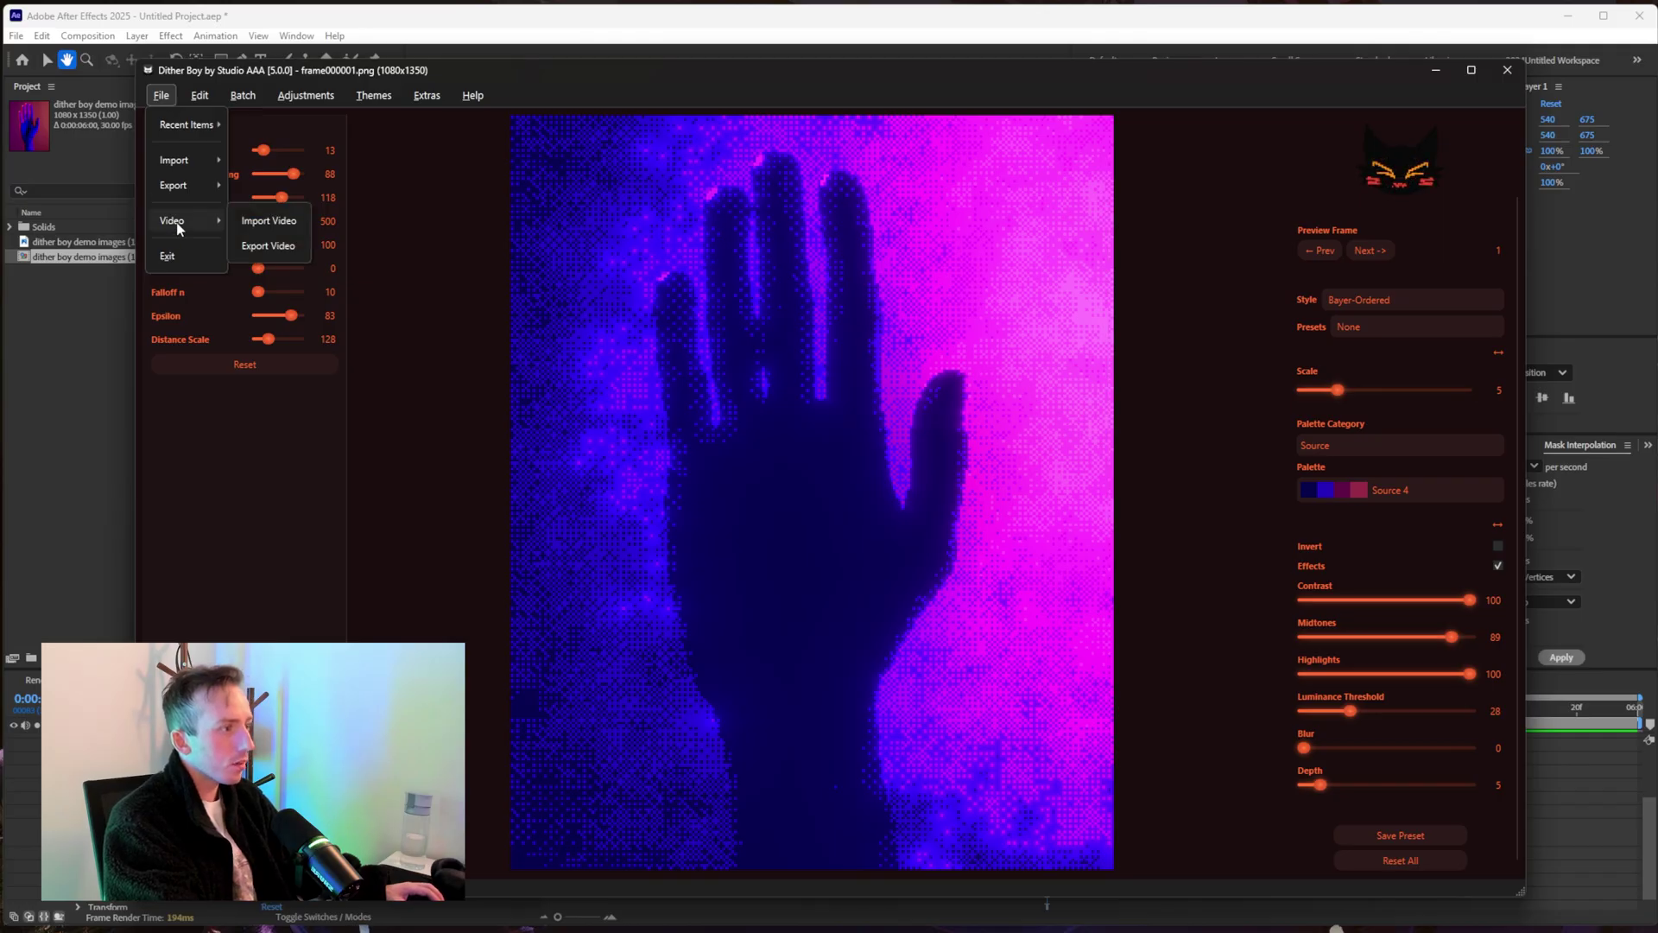
Export the purple glowing dithered hand animation with File > Video > Export Video.
click(270, 246)
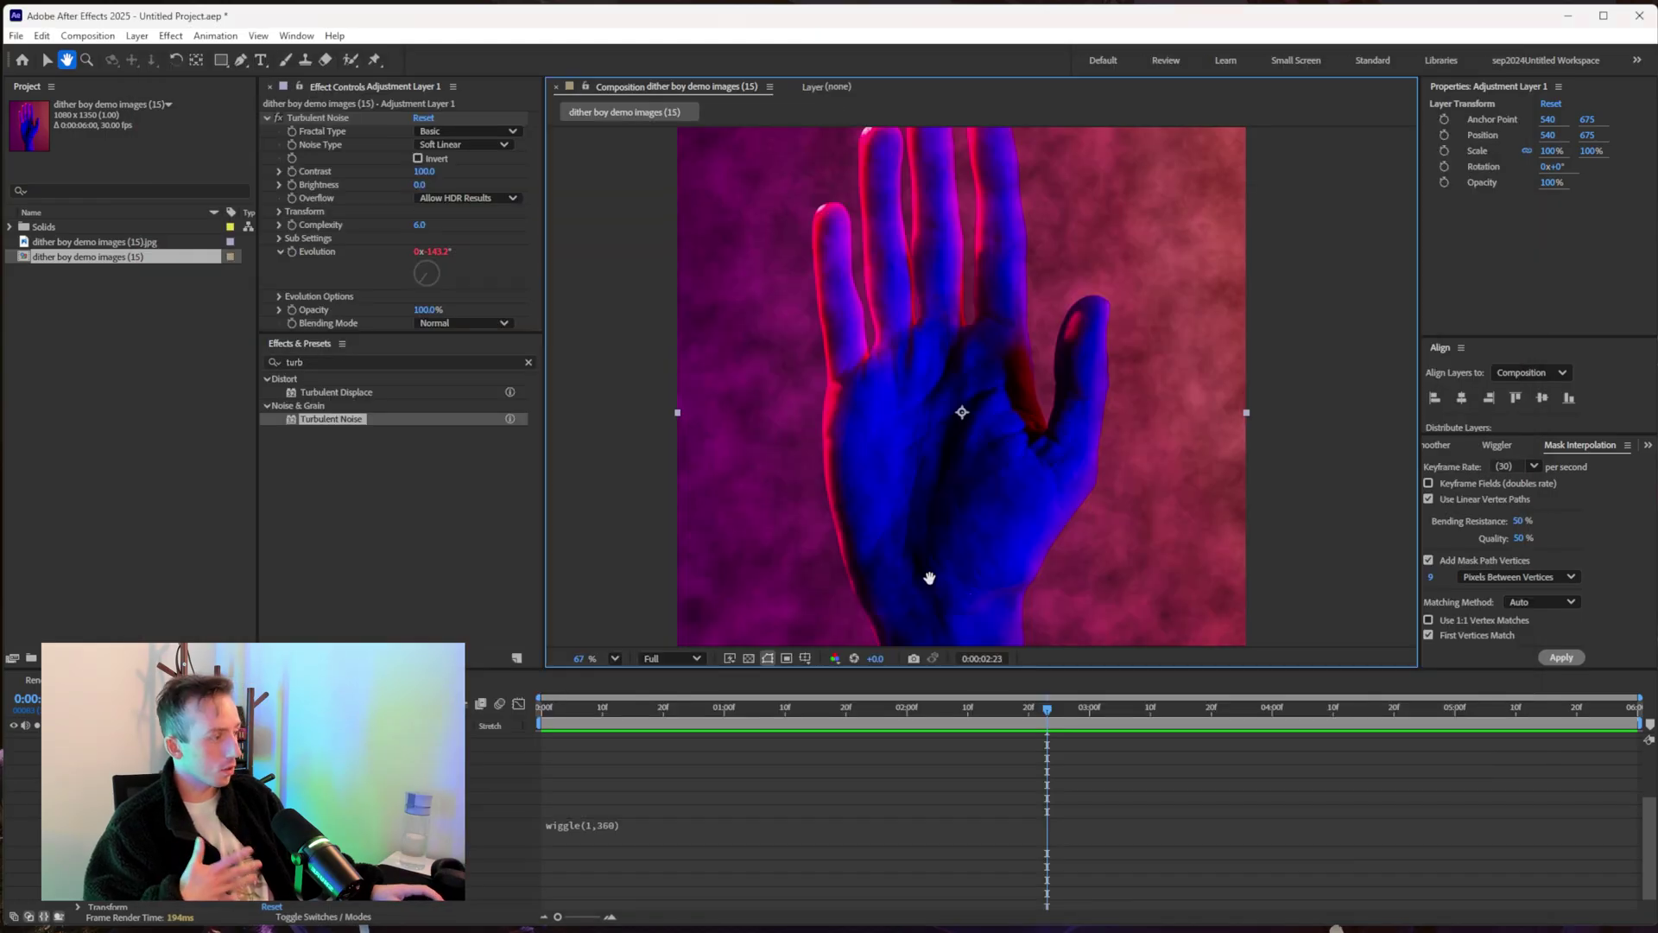
Scrub back through earlier frames of the cloud animation in After Effects.
drag(1050, 730, 962, 748)
scroll(464, 731, up, 5)
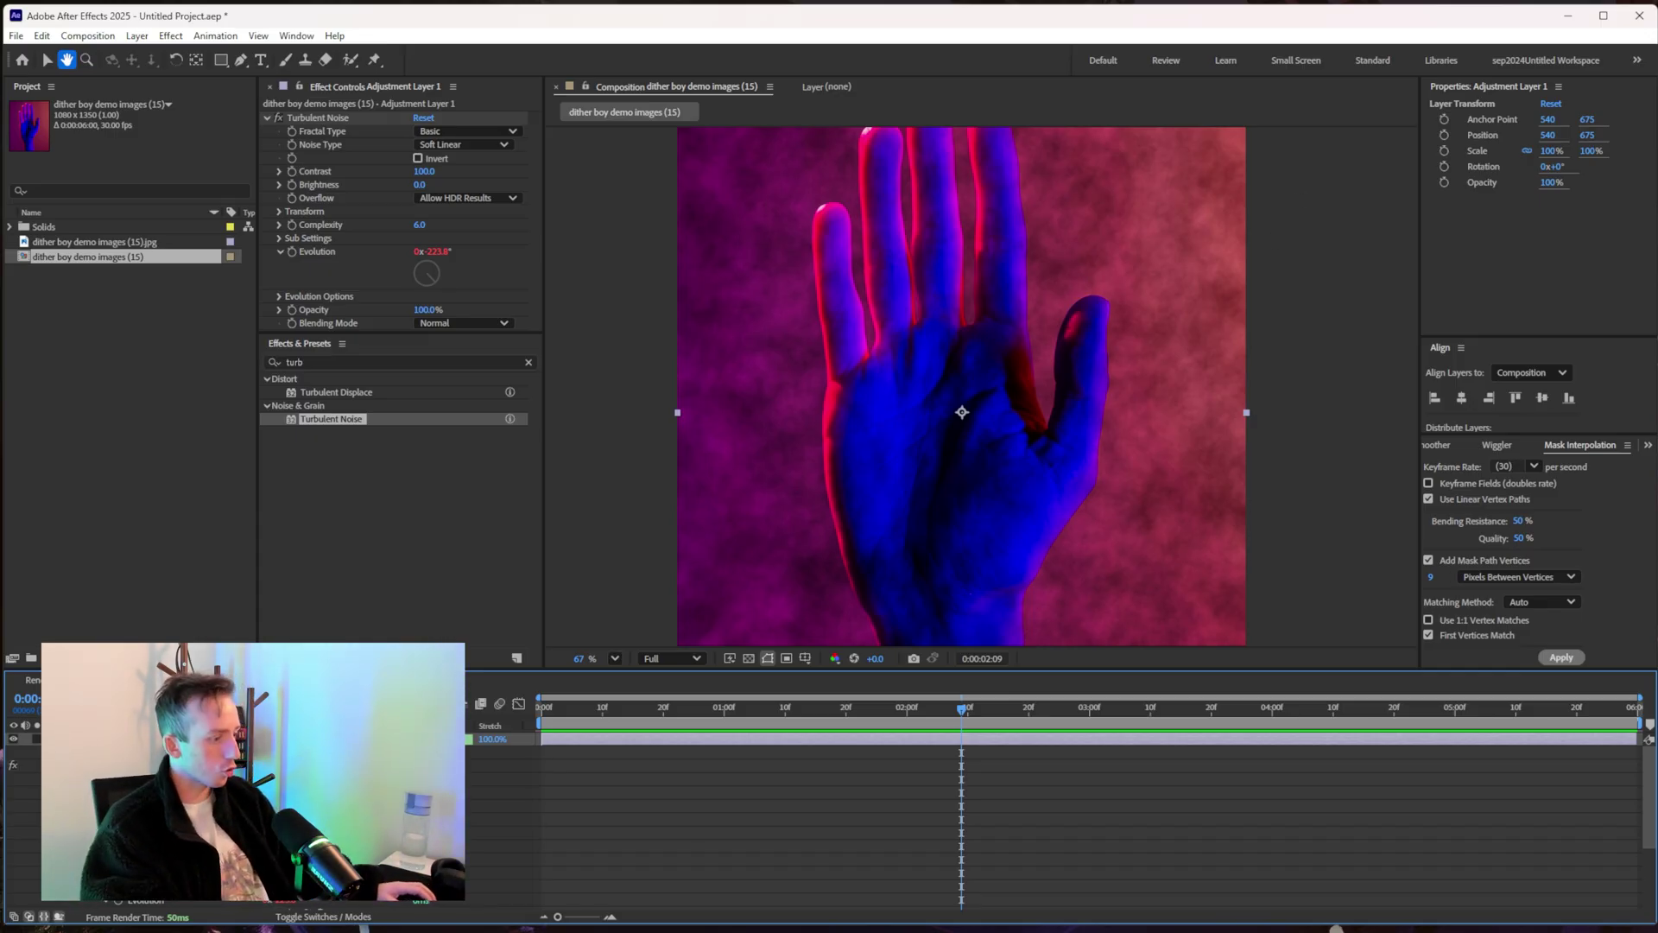
key(alt+Tab)
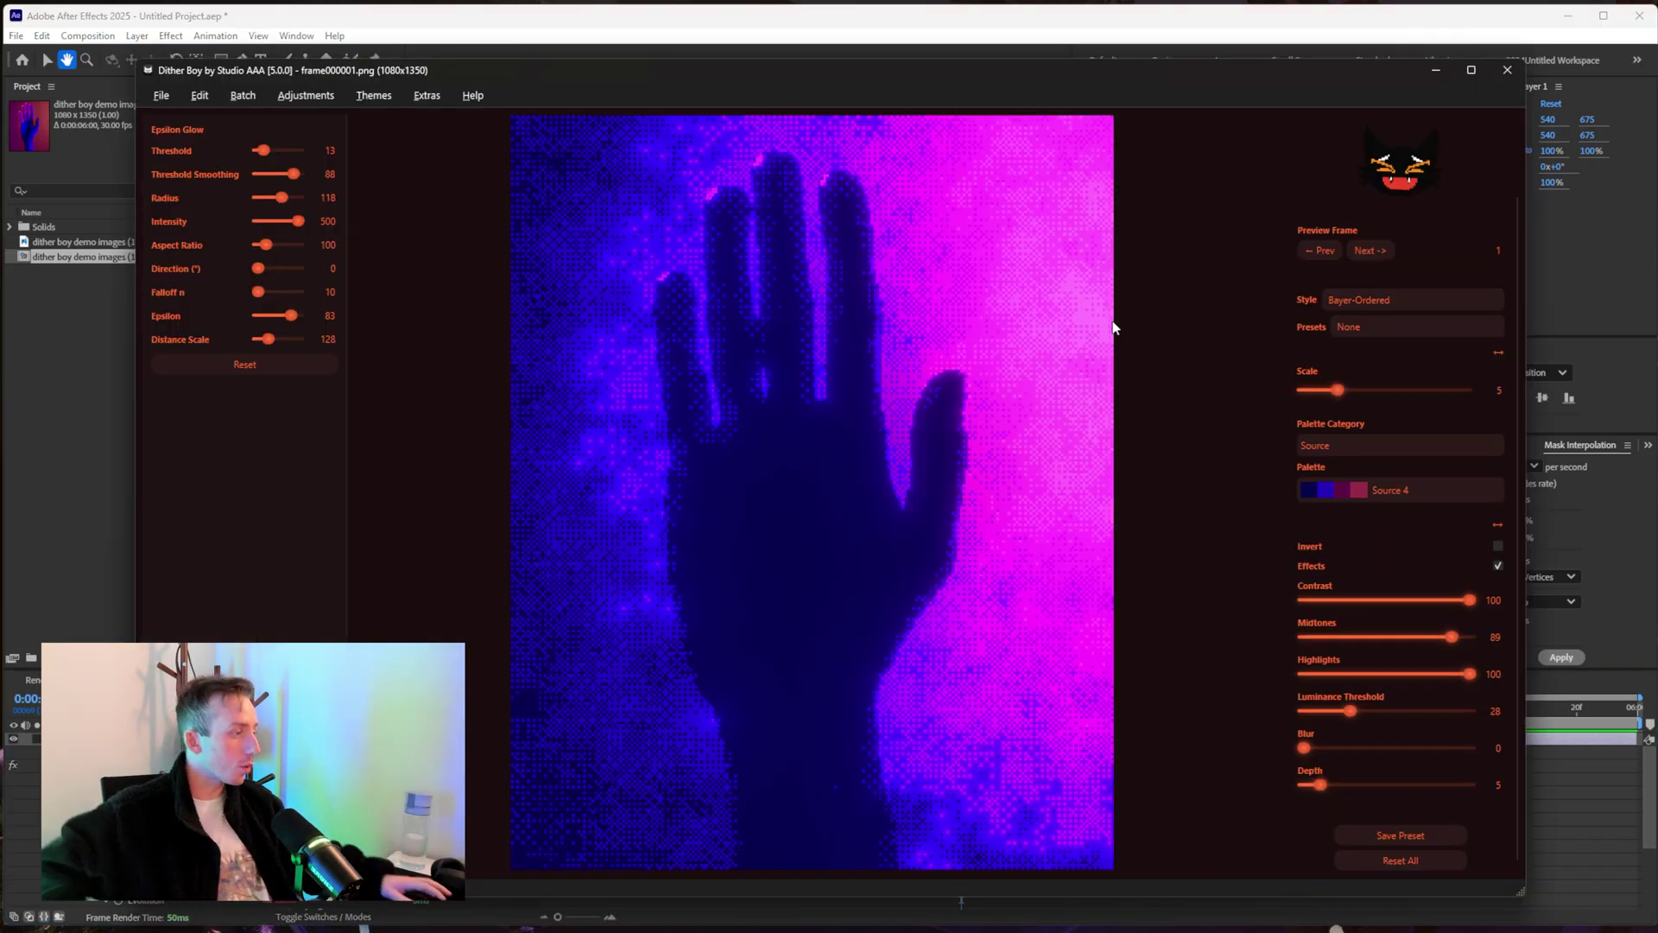
scroll(1425, 209, up, 2)
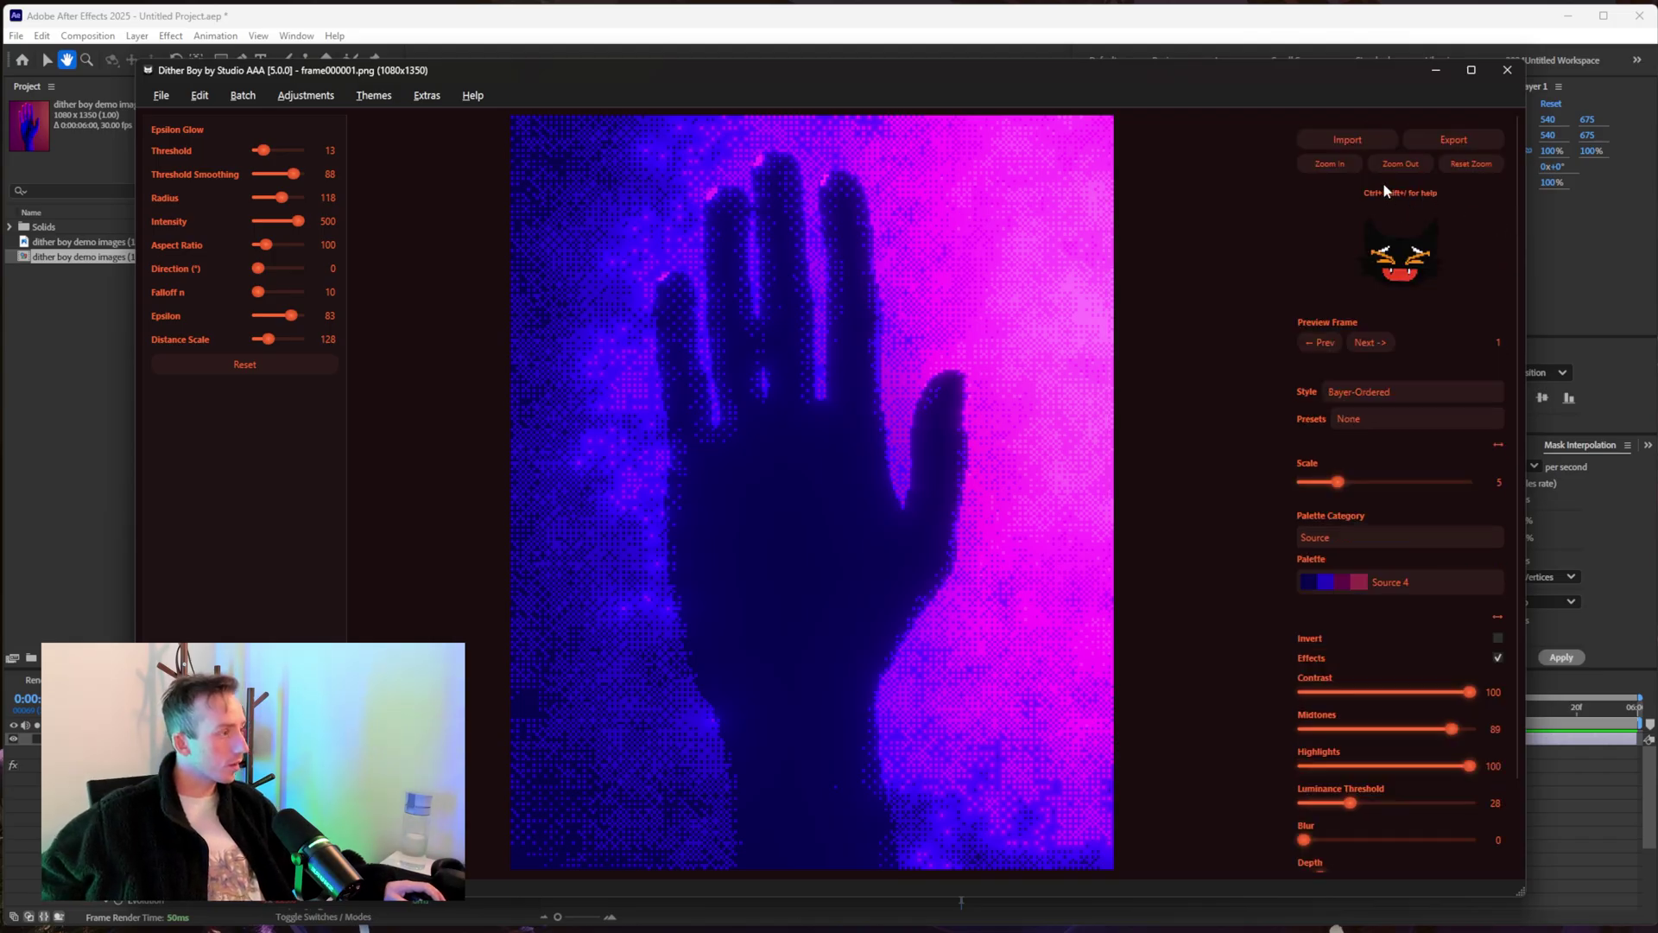